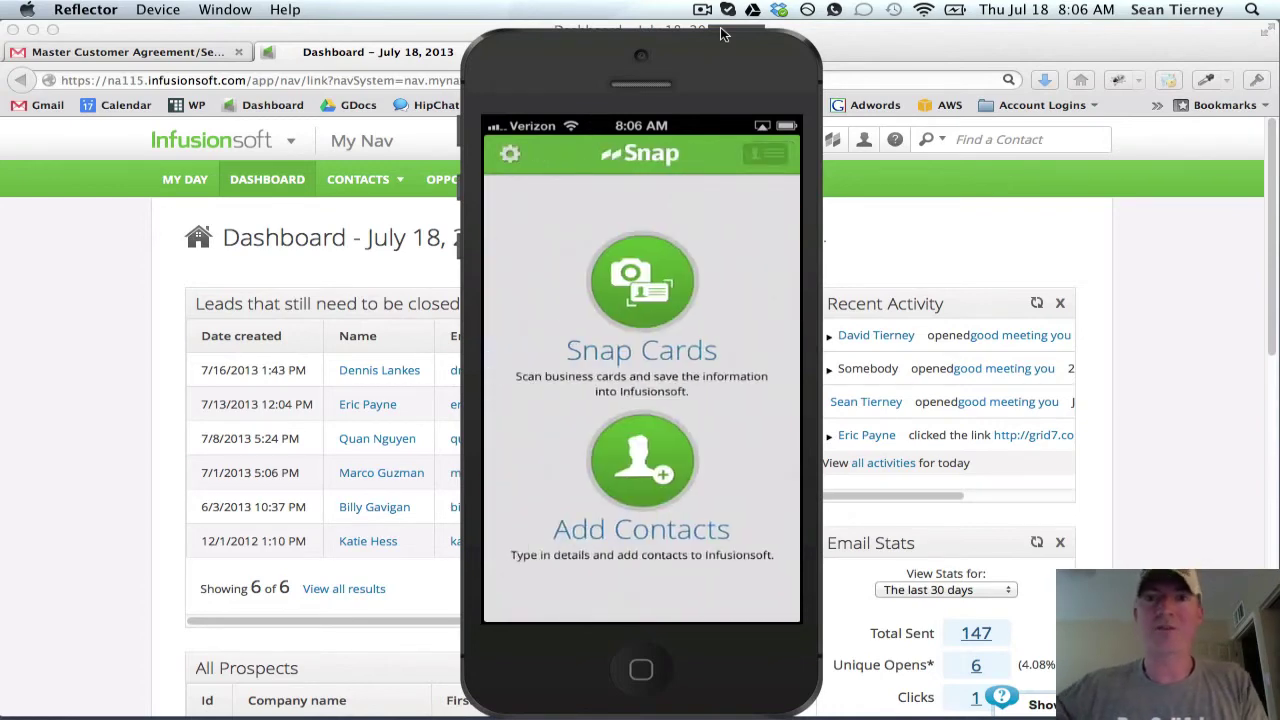
Scan the business card into a New Contact with its name, company, phone, email and marketing permission
left_click(704, 10)
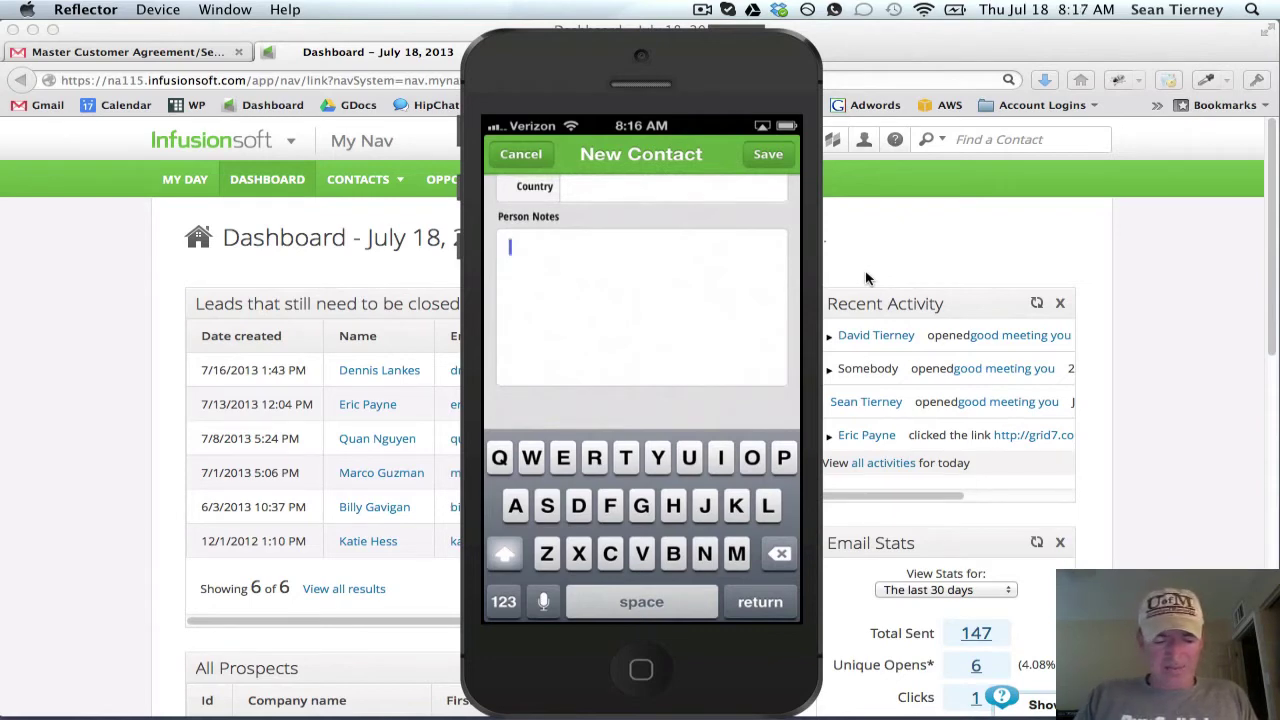
Enter the Person Note 'at the breakfast yesterday talking about your dental practicc'
type("at the")
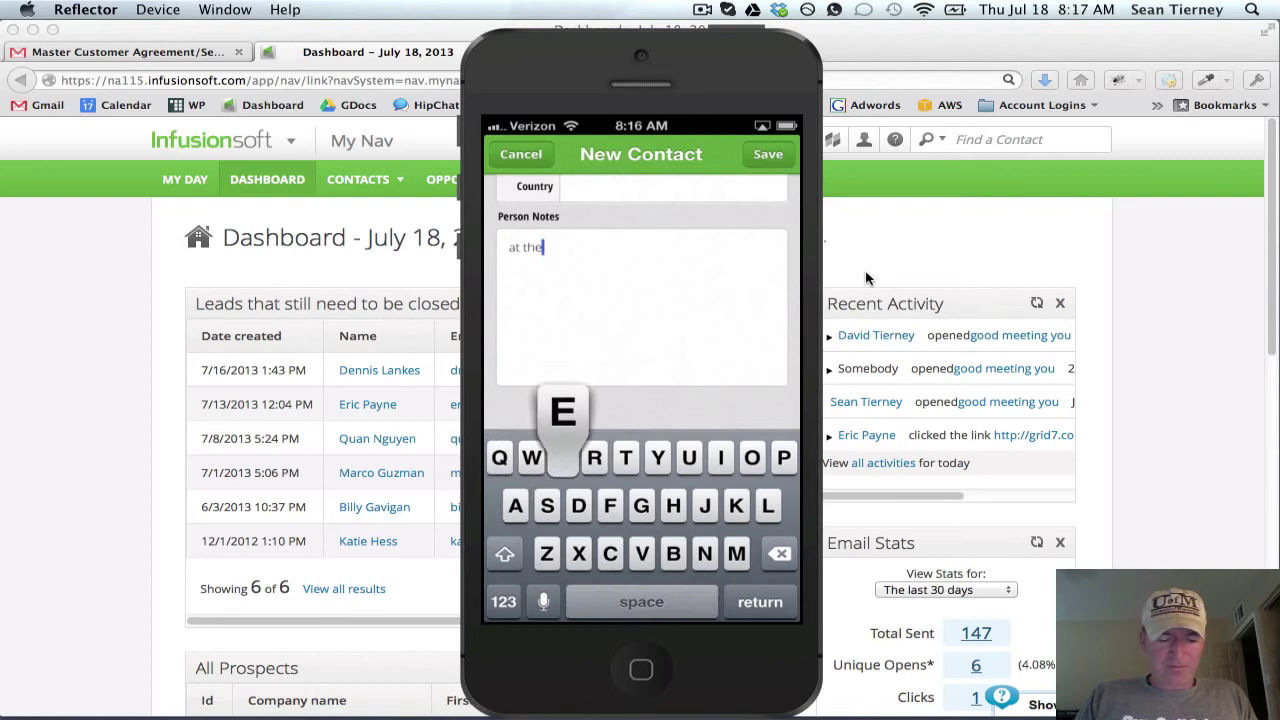
type(" break")
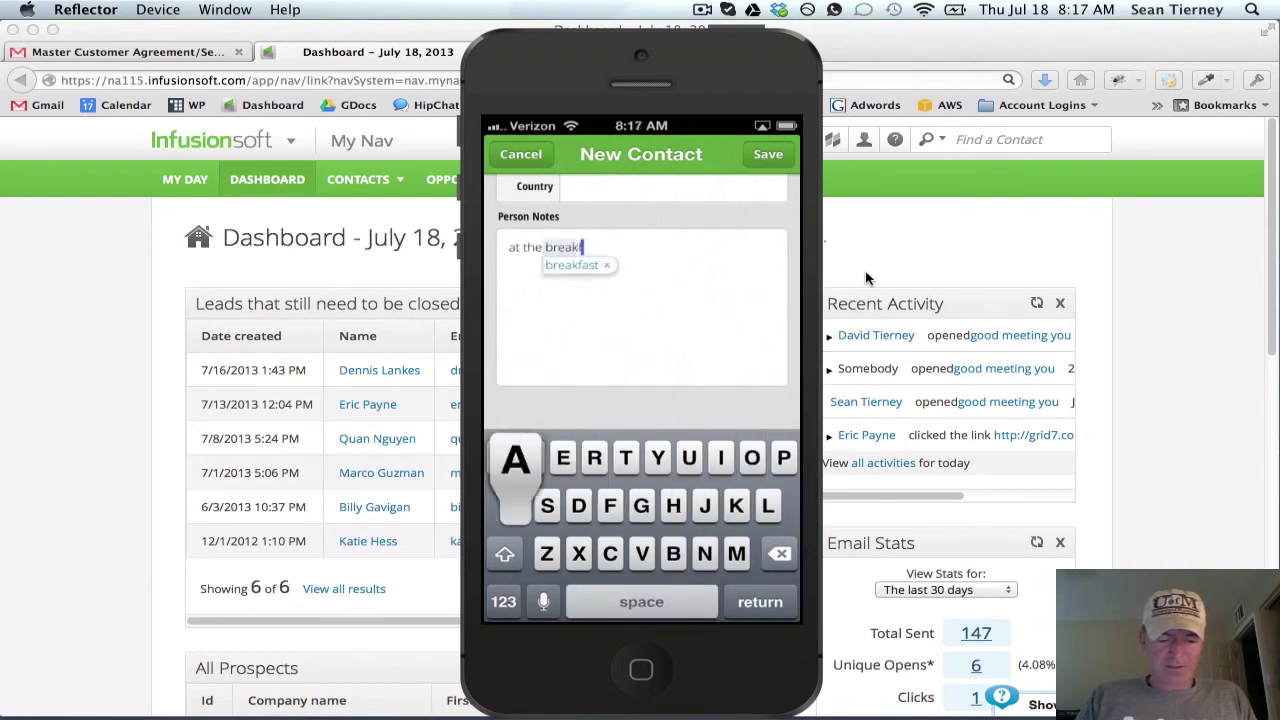
type("fast yeste")
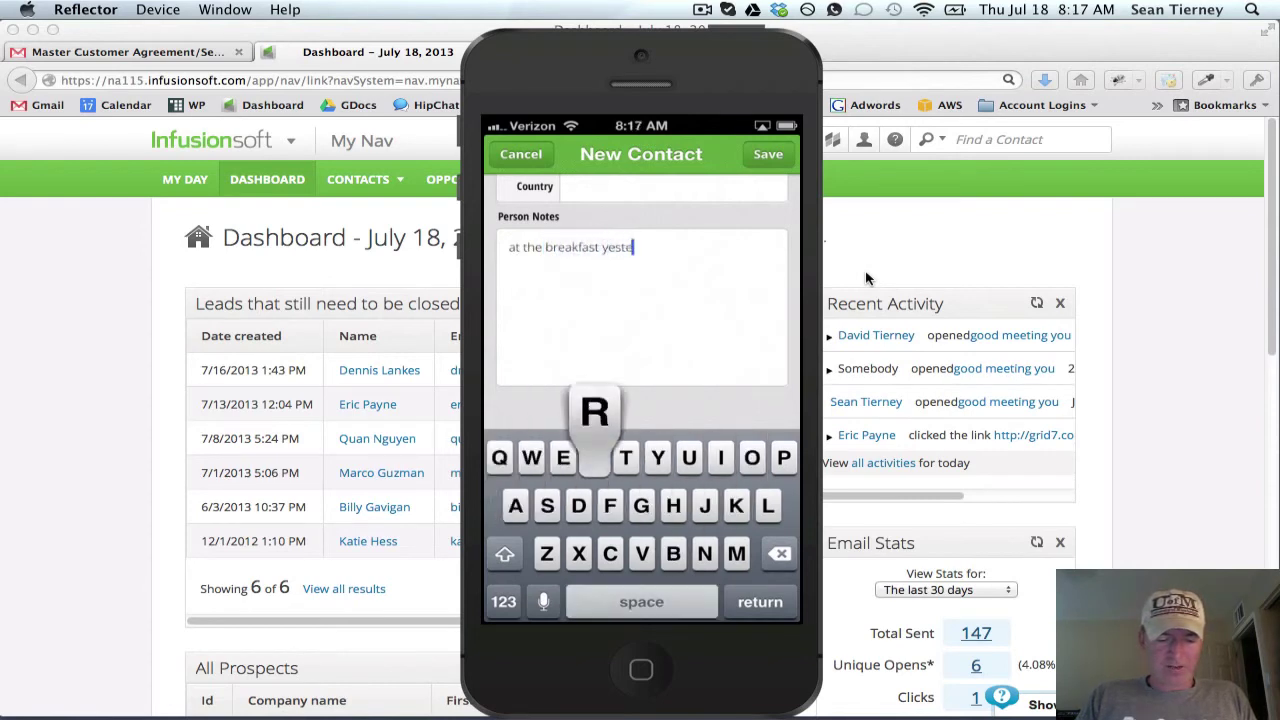
type("rday talk")
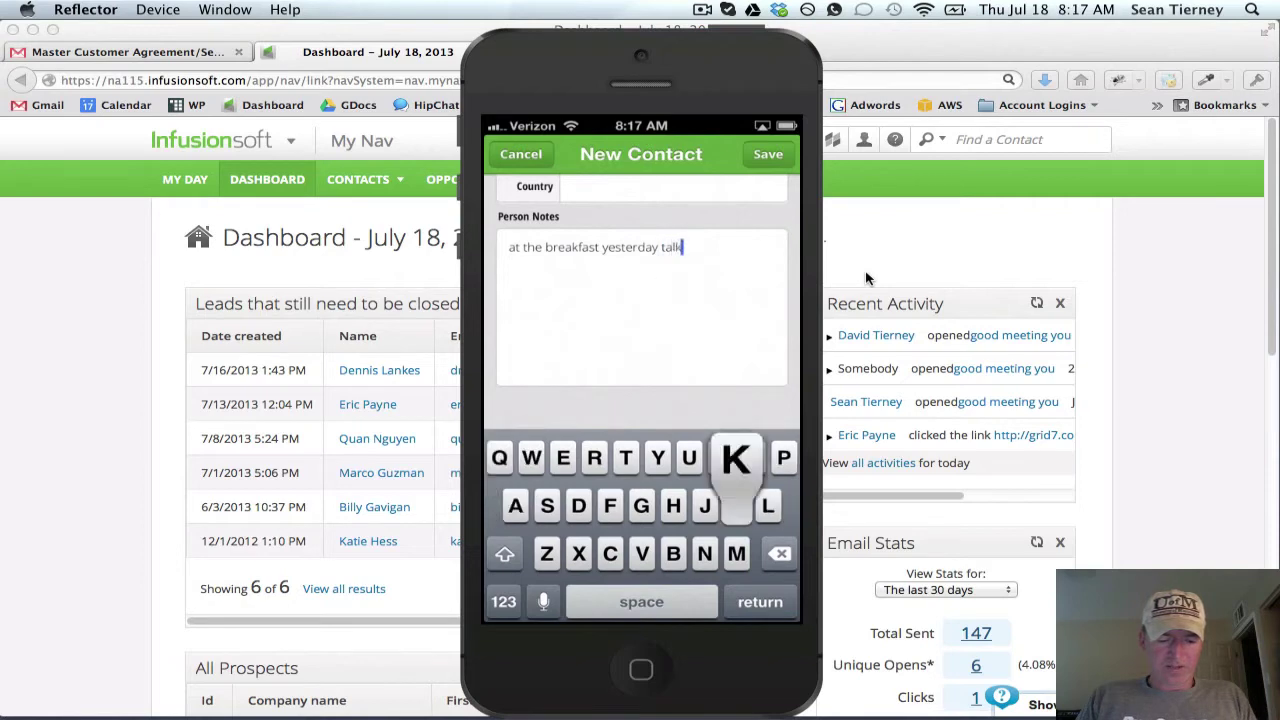
type("ing about ")
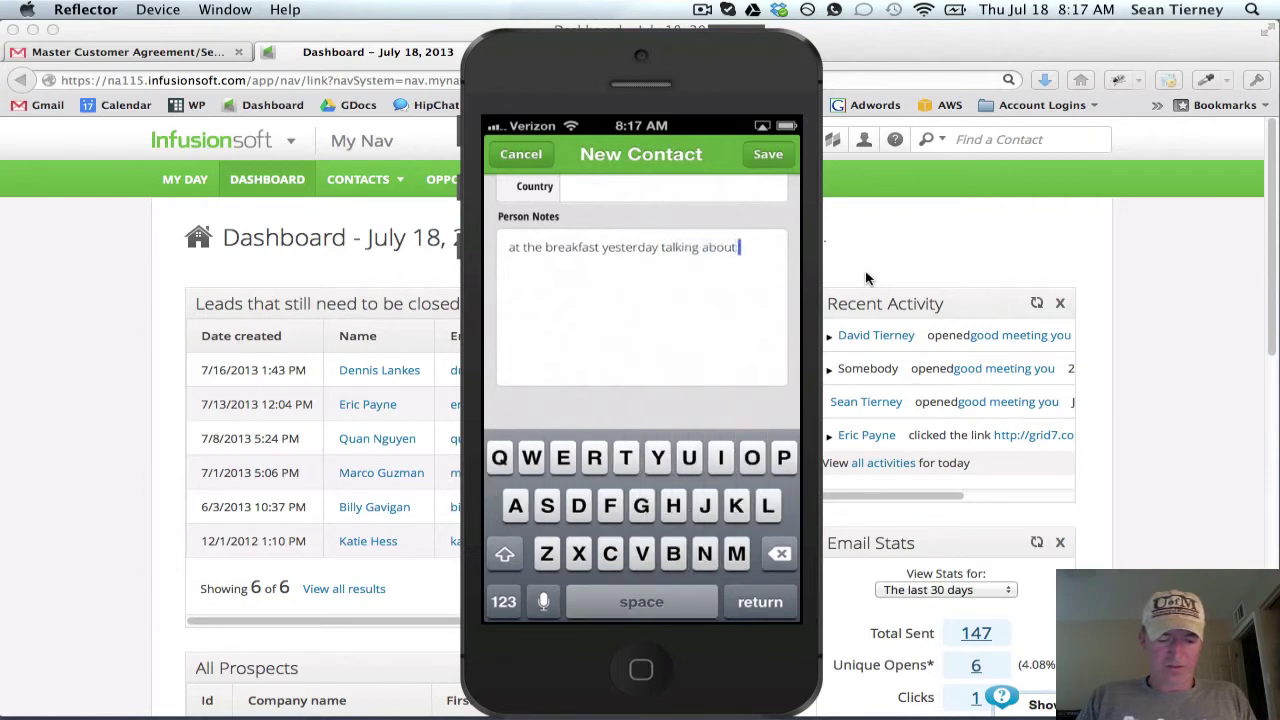
type("you")
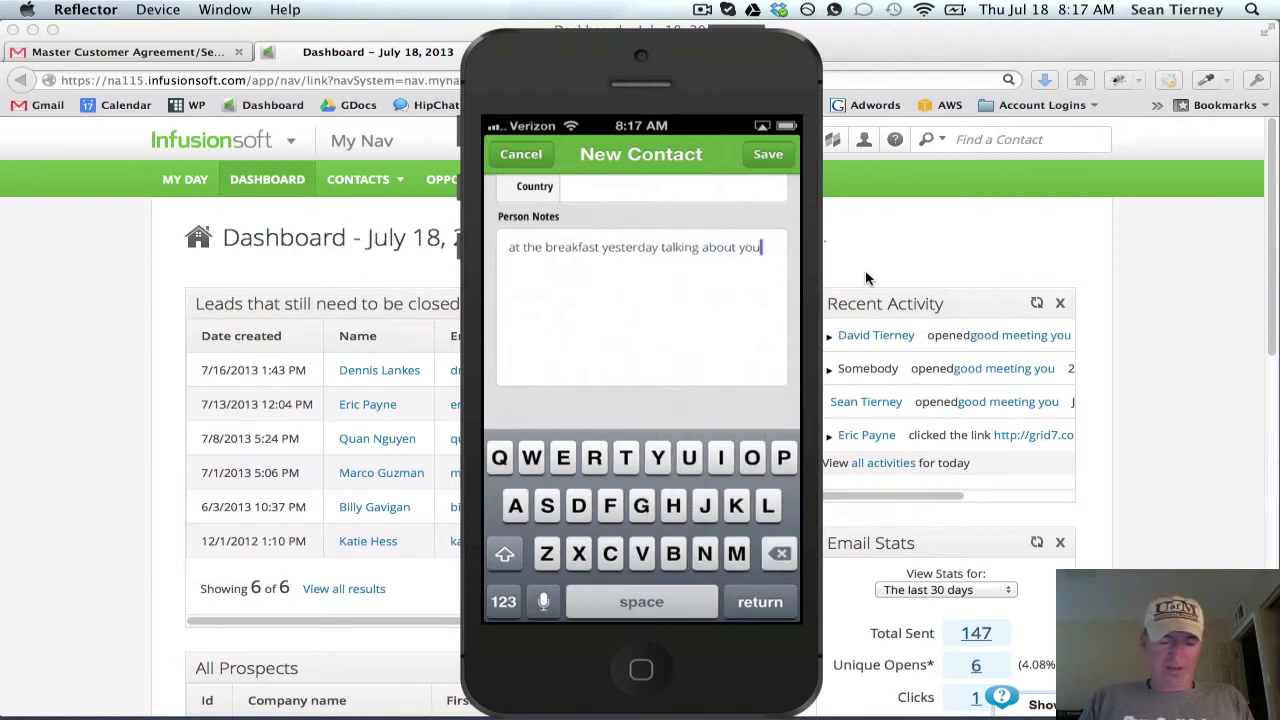
type("r de")
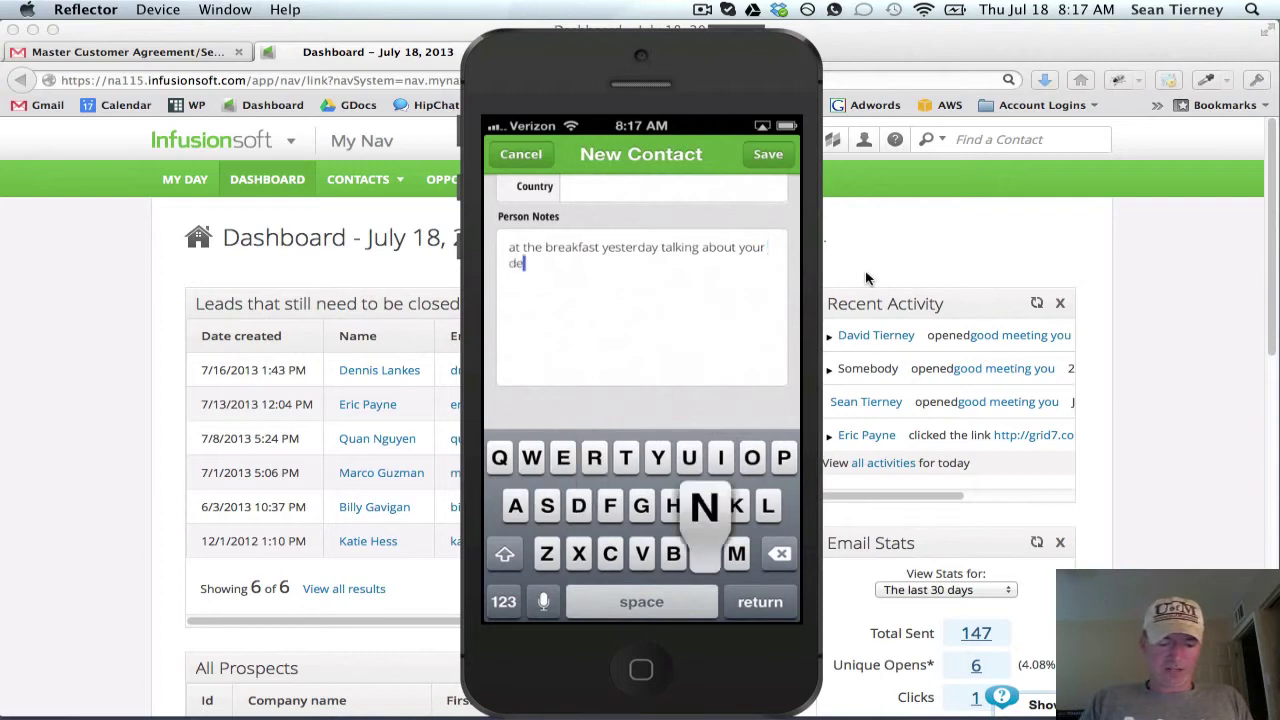
type("ntal pra")
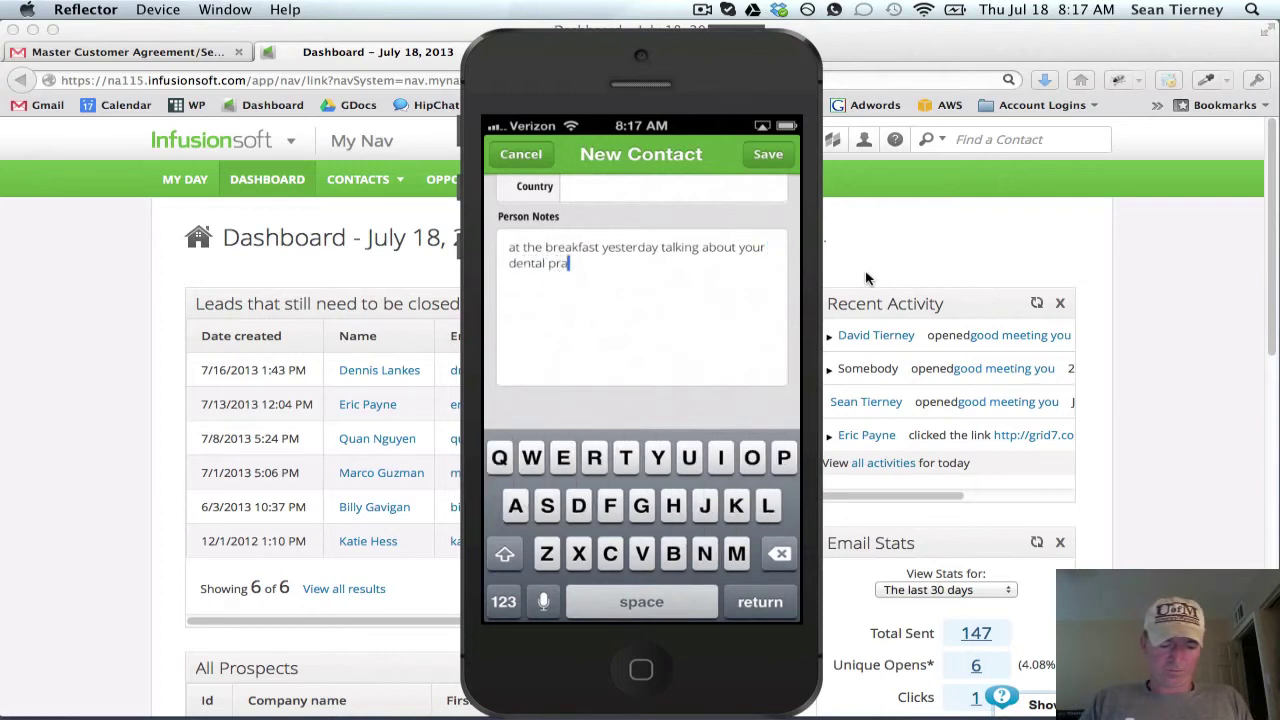
type("cticc")
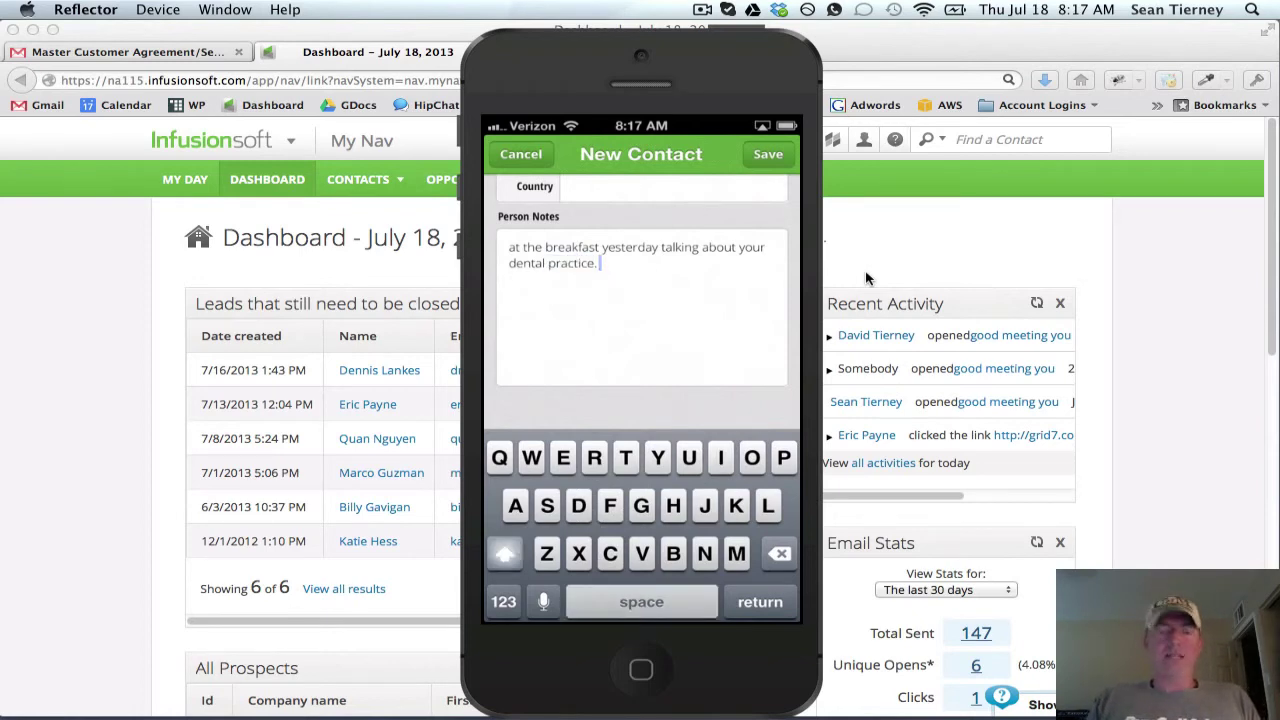
Scroll back to the top of the New Contact form to reach the Tags button
scroll(641, 300, "up", 10)
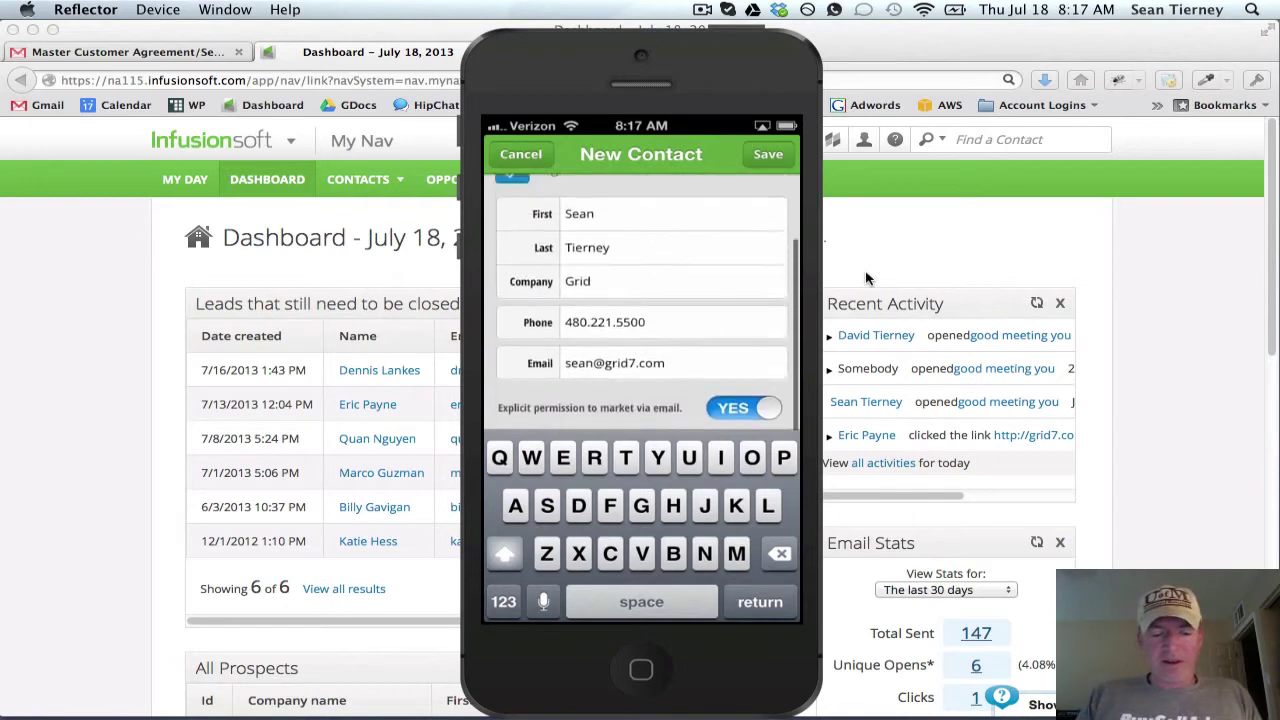
scroll(641, 300, "up", 3)
scroll(641, 300, "down", 3)
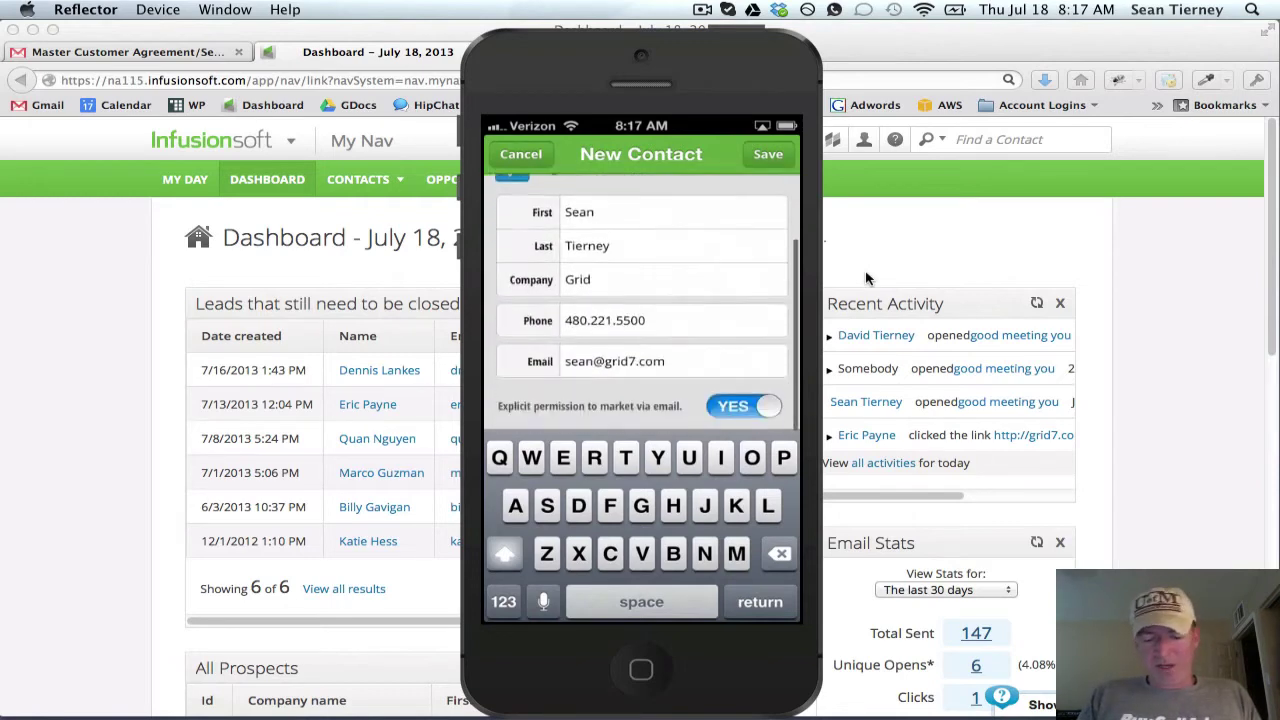
scroll(641, 300, "up", 3)
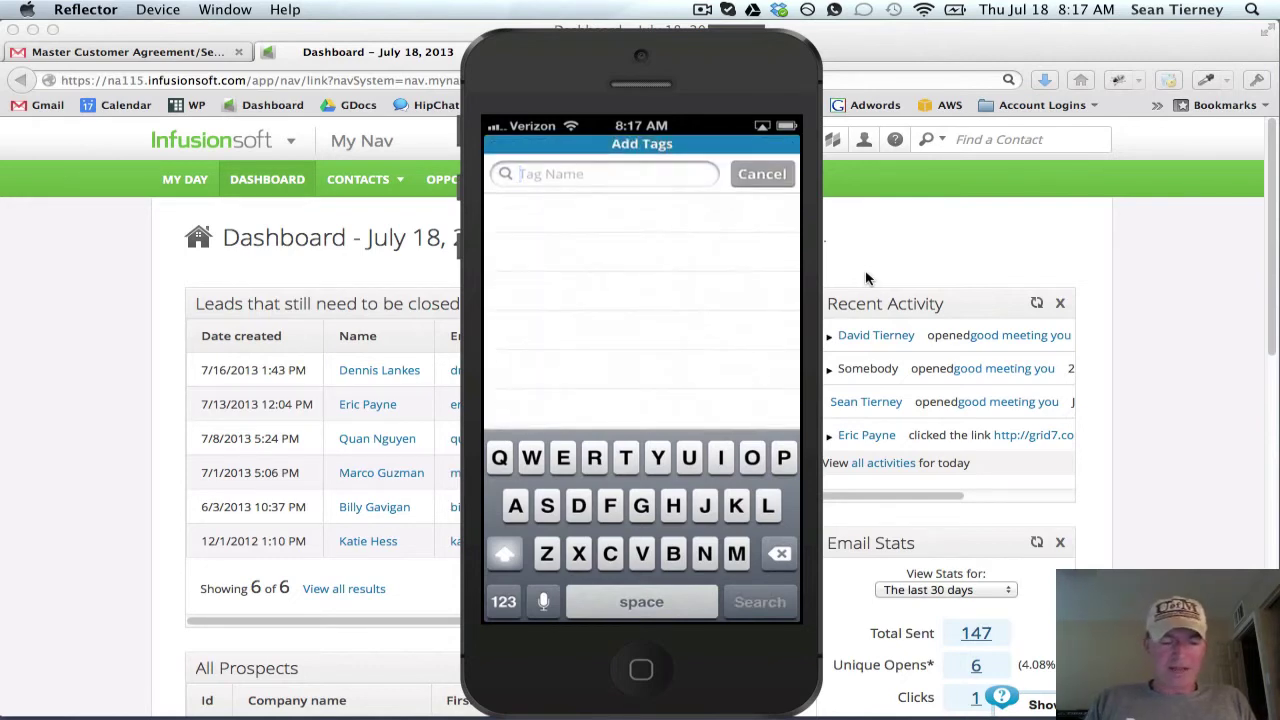
Tag the contact isNewProspect (search 'Isn') and the email tag (search 'Send'), then save
type("Is")
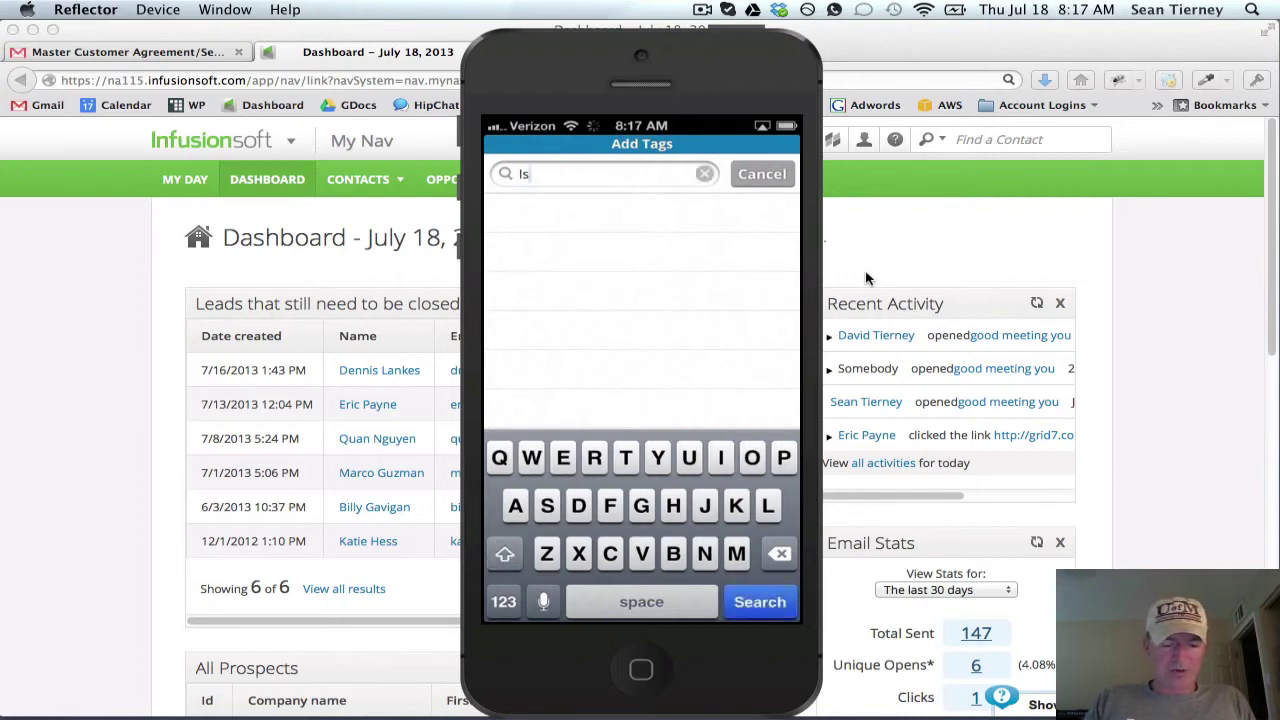
type("n")
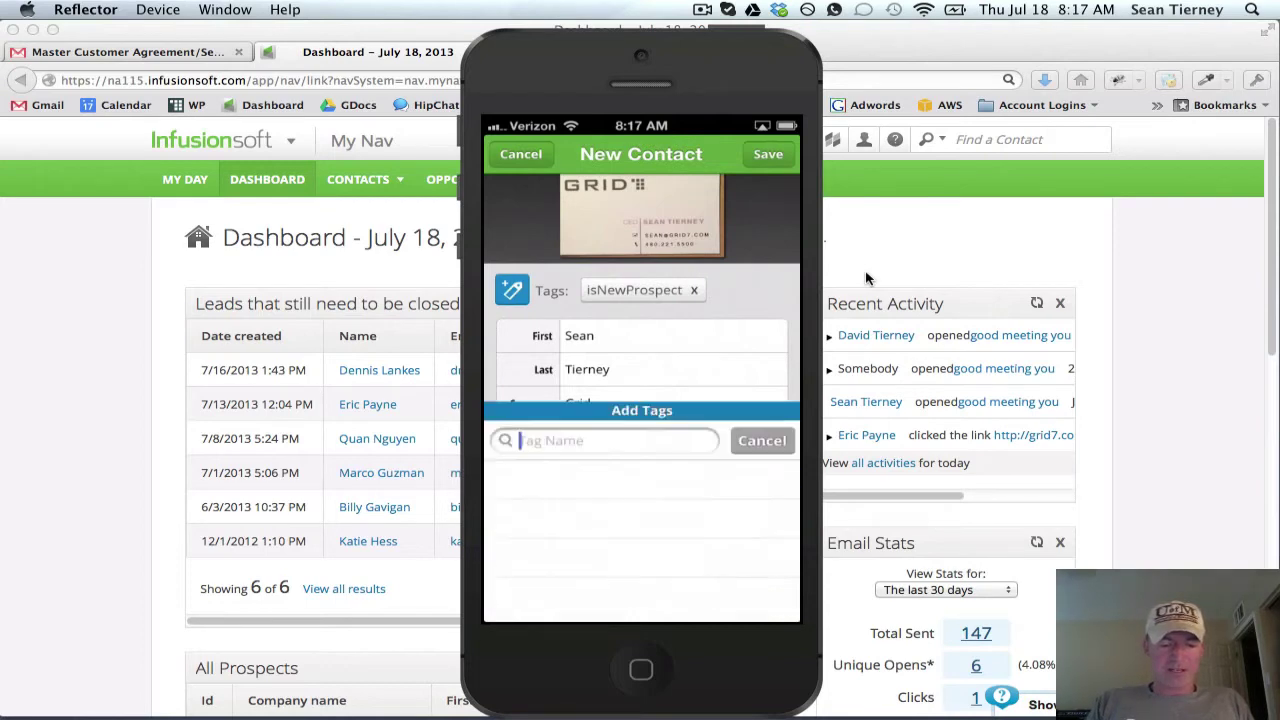
type("Send")
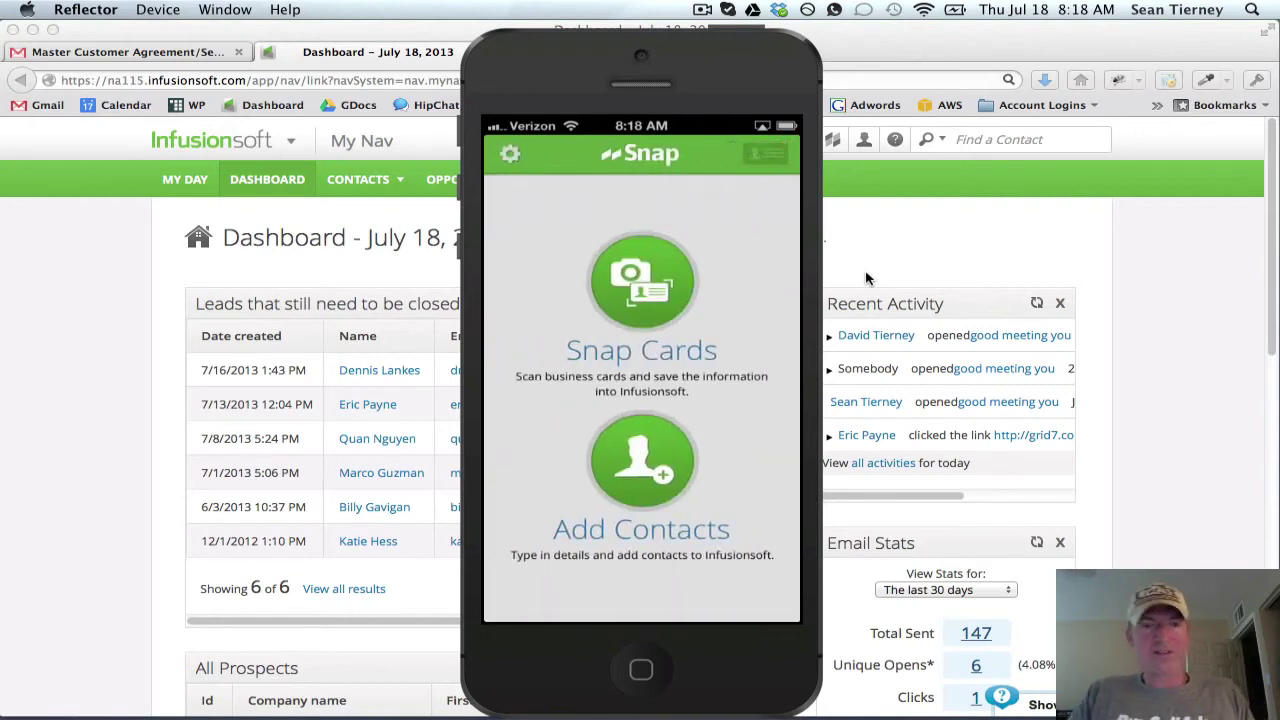
Hide the mirrored phone window with Reflector > Hide Reflector, returning to the browser
left_click(114, 404)
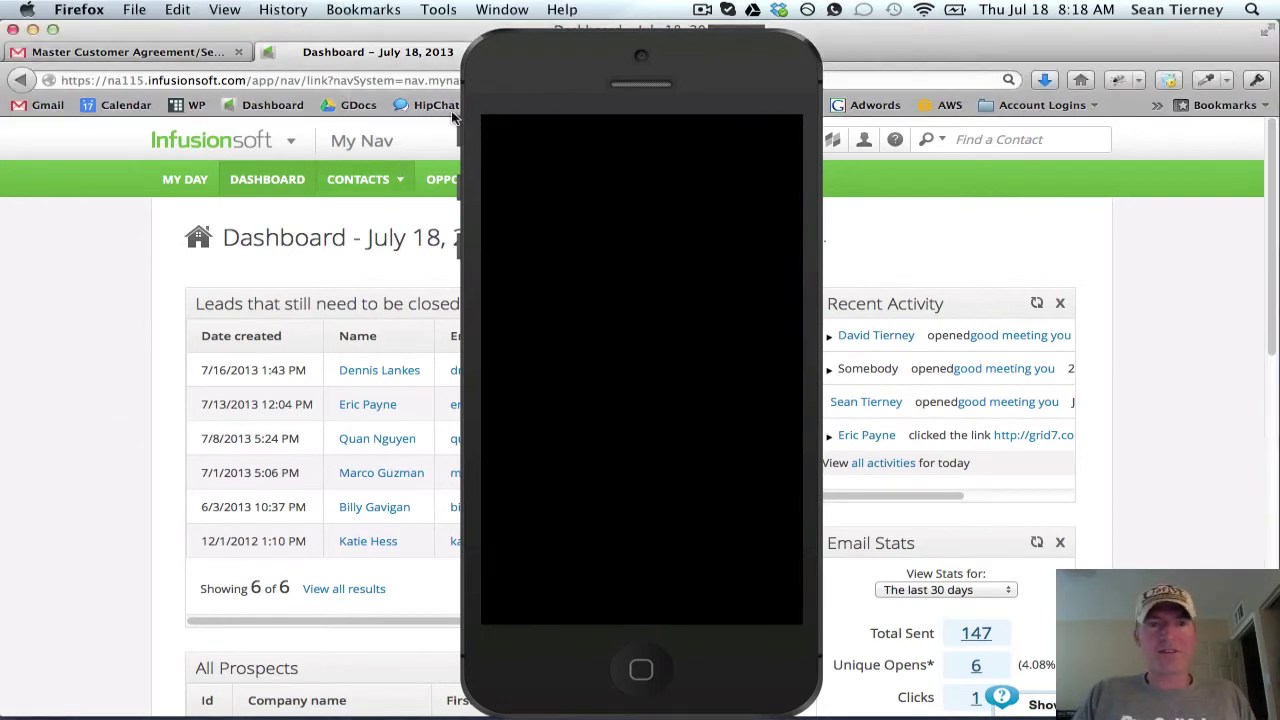
left_click(534, 51)
left_click(118, 10)
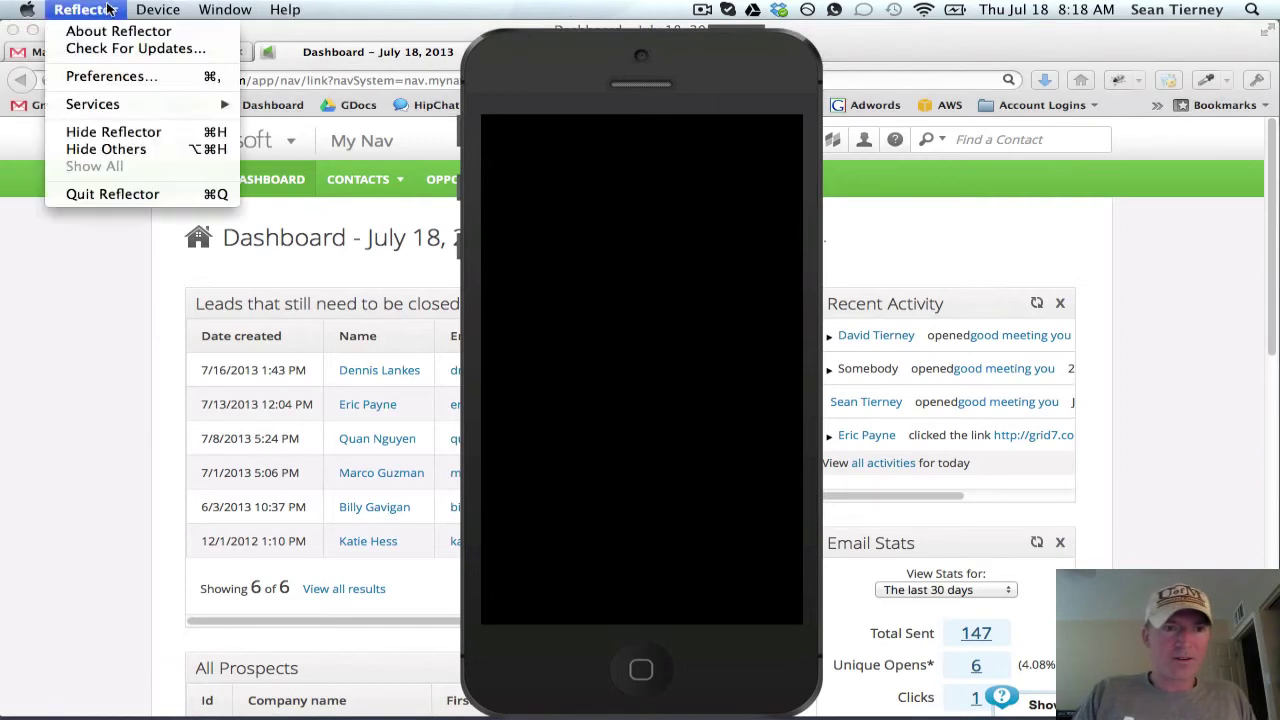
left_click(107, 134)
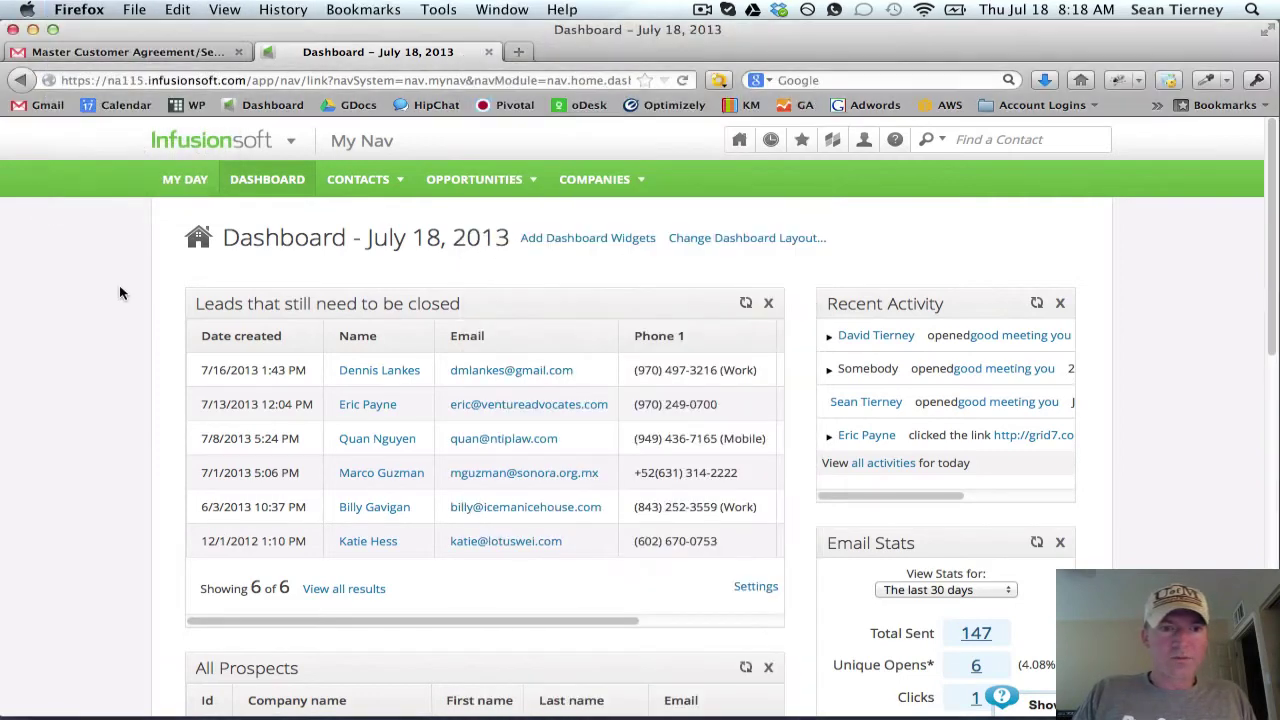
Reload the Infusionsoft dashboard, refresh the leads list and open the new contact's record
left_click(281, 187)
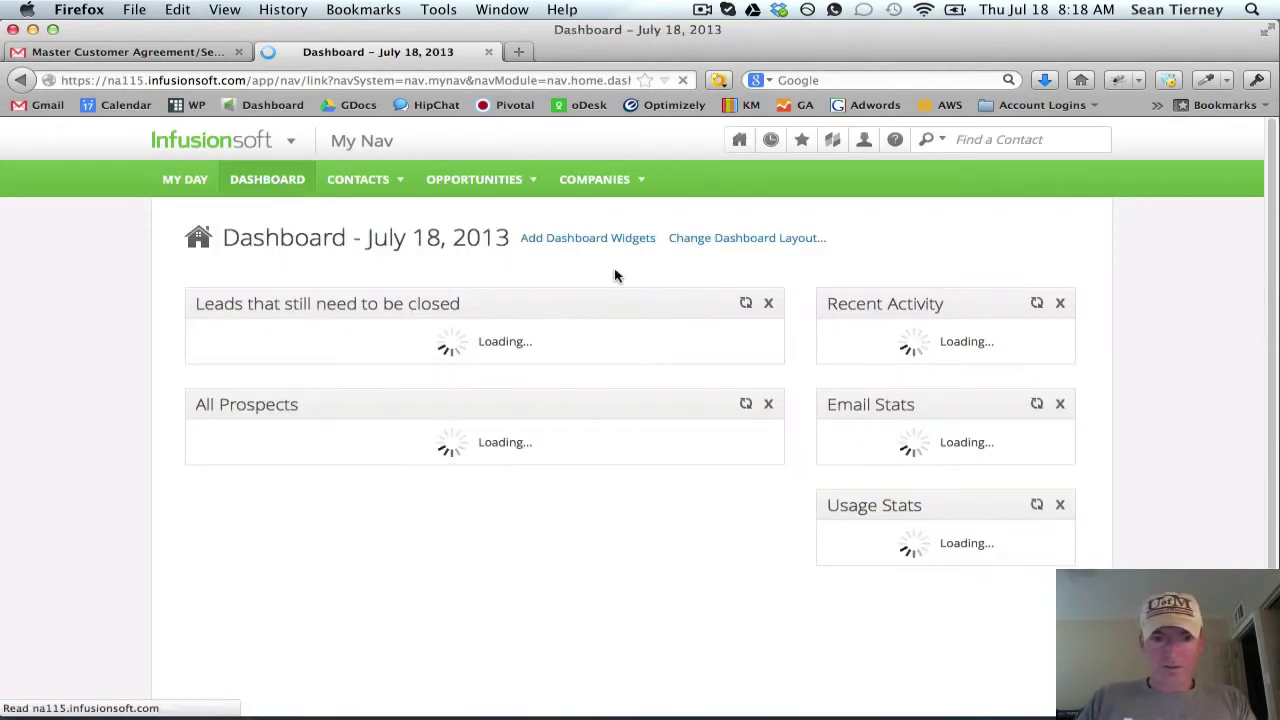
left_click(745, 305)
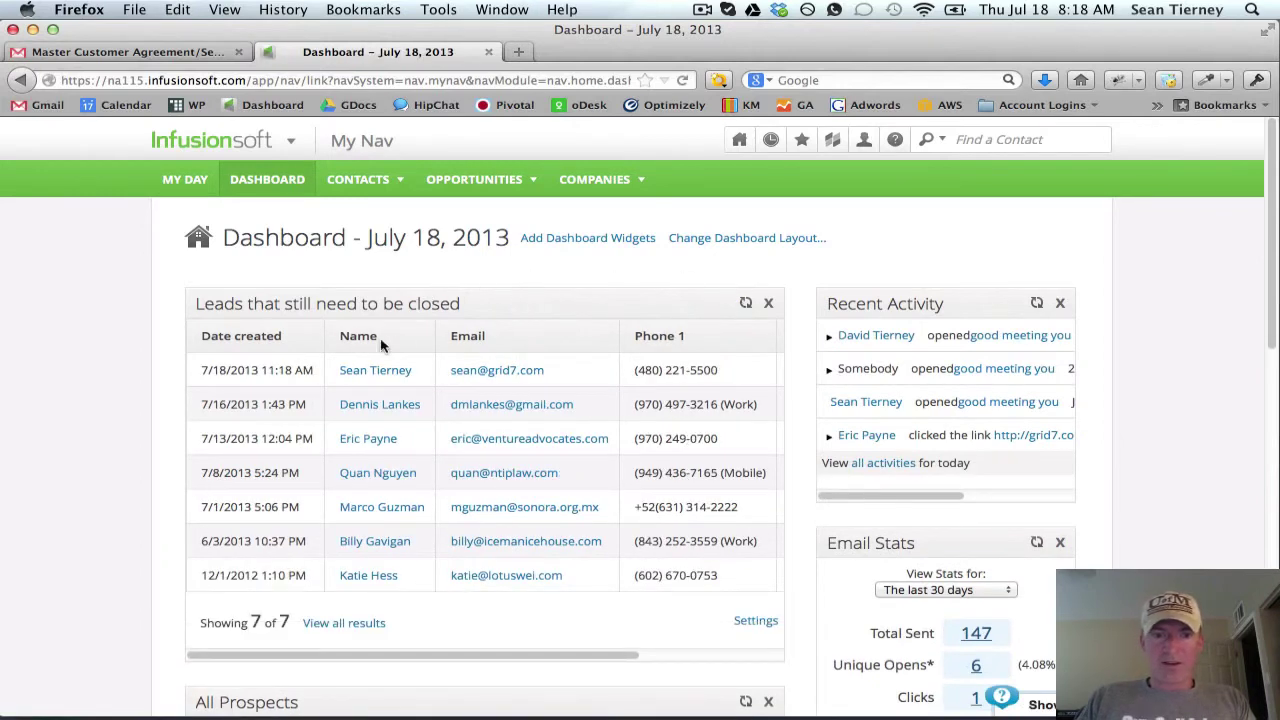
left_click(376, 371)
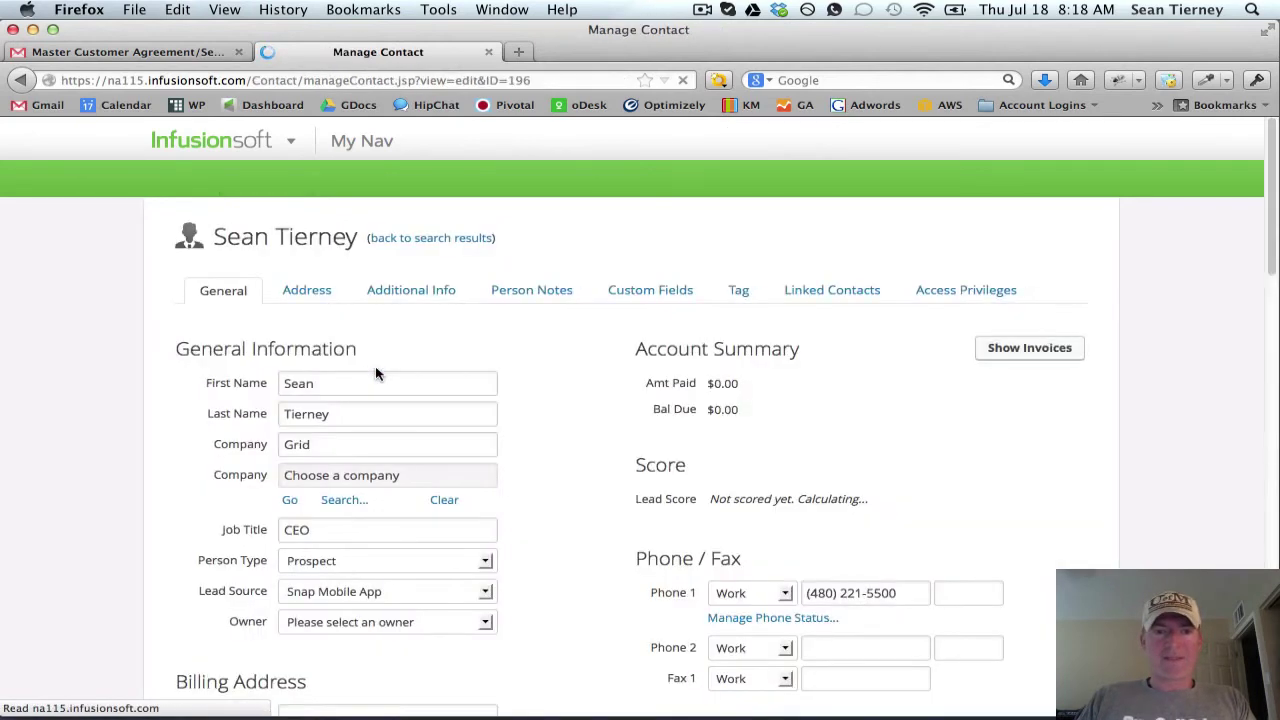
Scroll the contact record down to its tags, including sendInitialEmail, isNewProspect and NeedsConversation
scroll(543, 358, "down", 3)
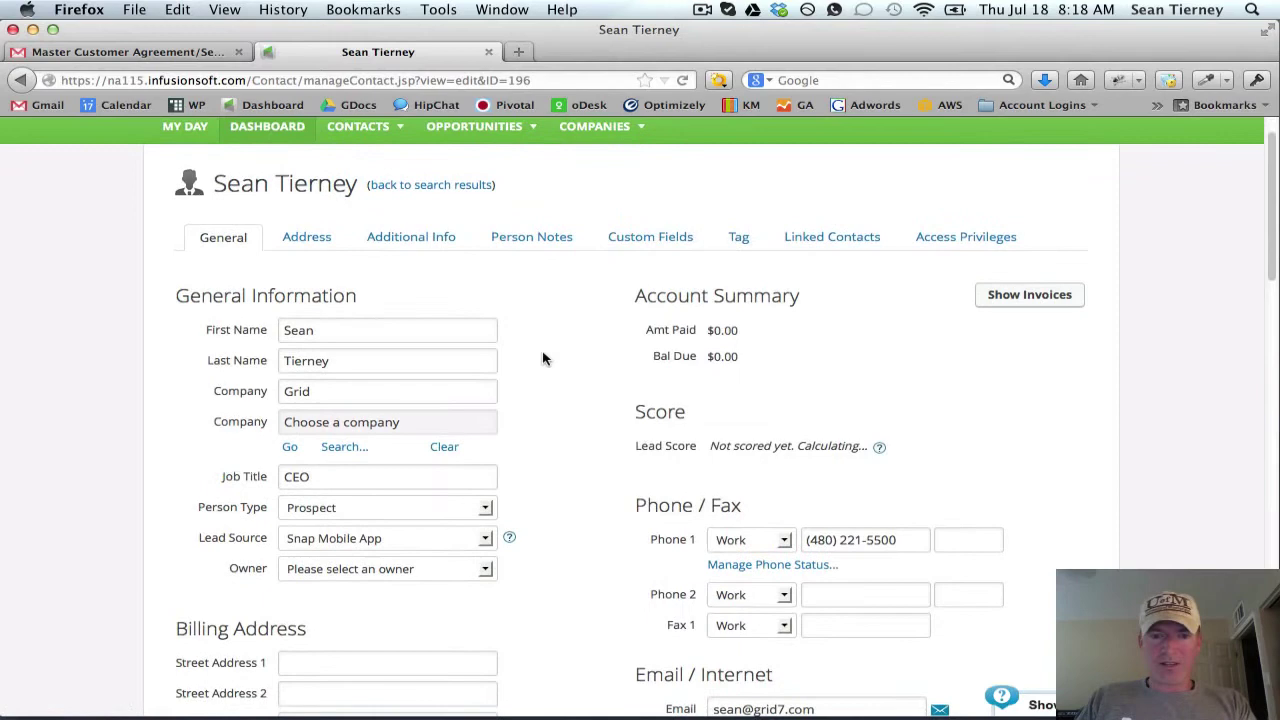
scroll(543, 358, "down", 5)
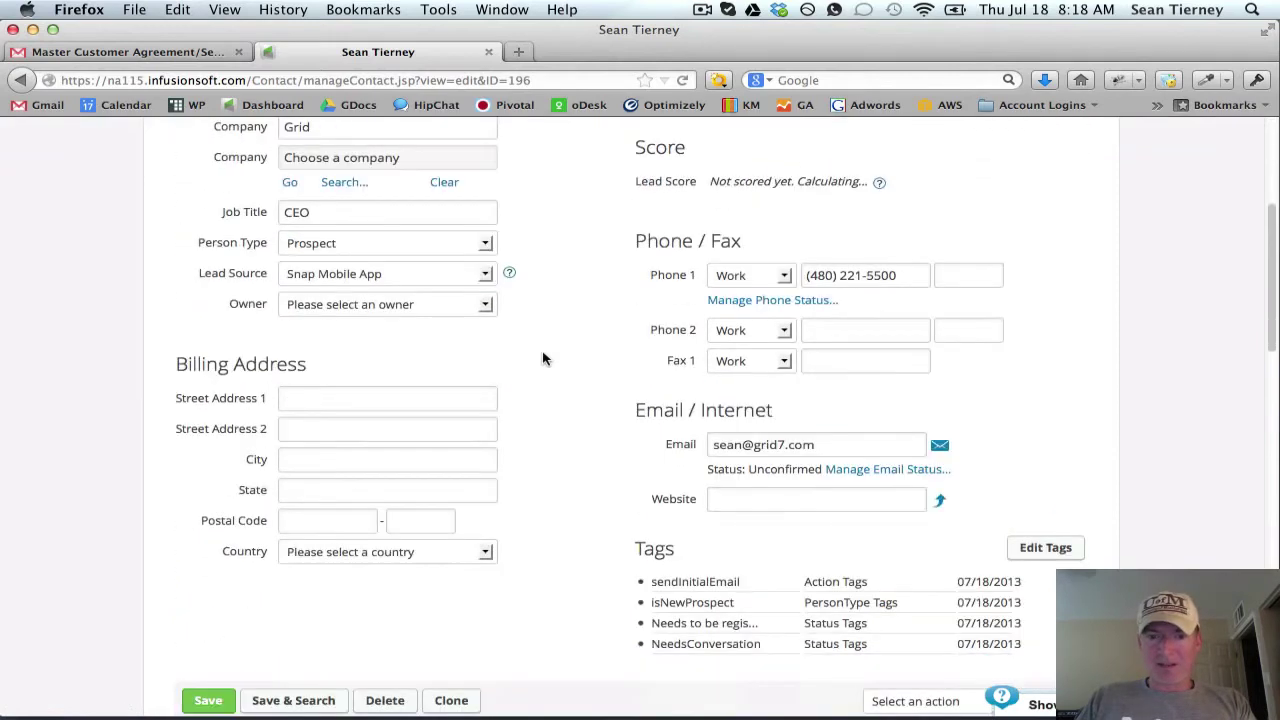
scroll(561, 354, "down", 1)
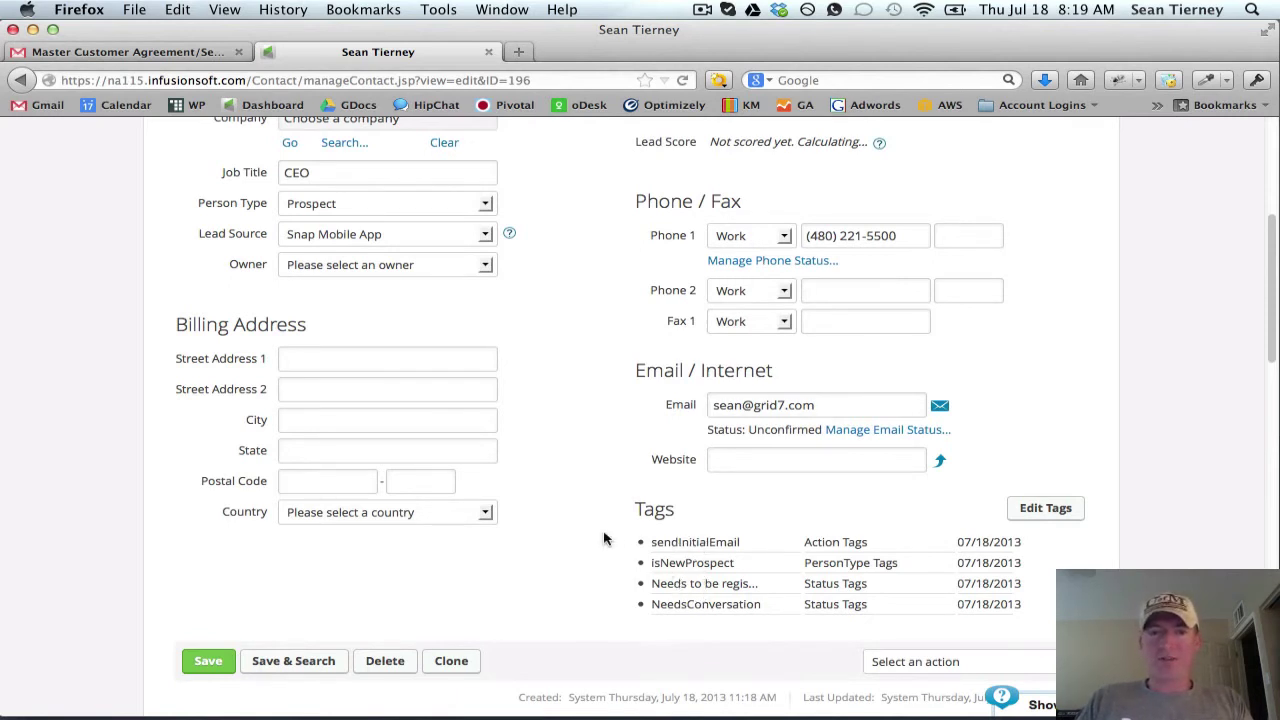
Open the Triage & Email New Contacts campaign from Marketing > Campaign Builder in edit mode
scroll(603, 538, "up", 9)
mouse_move(291, 150)
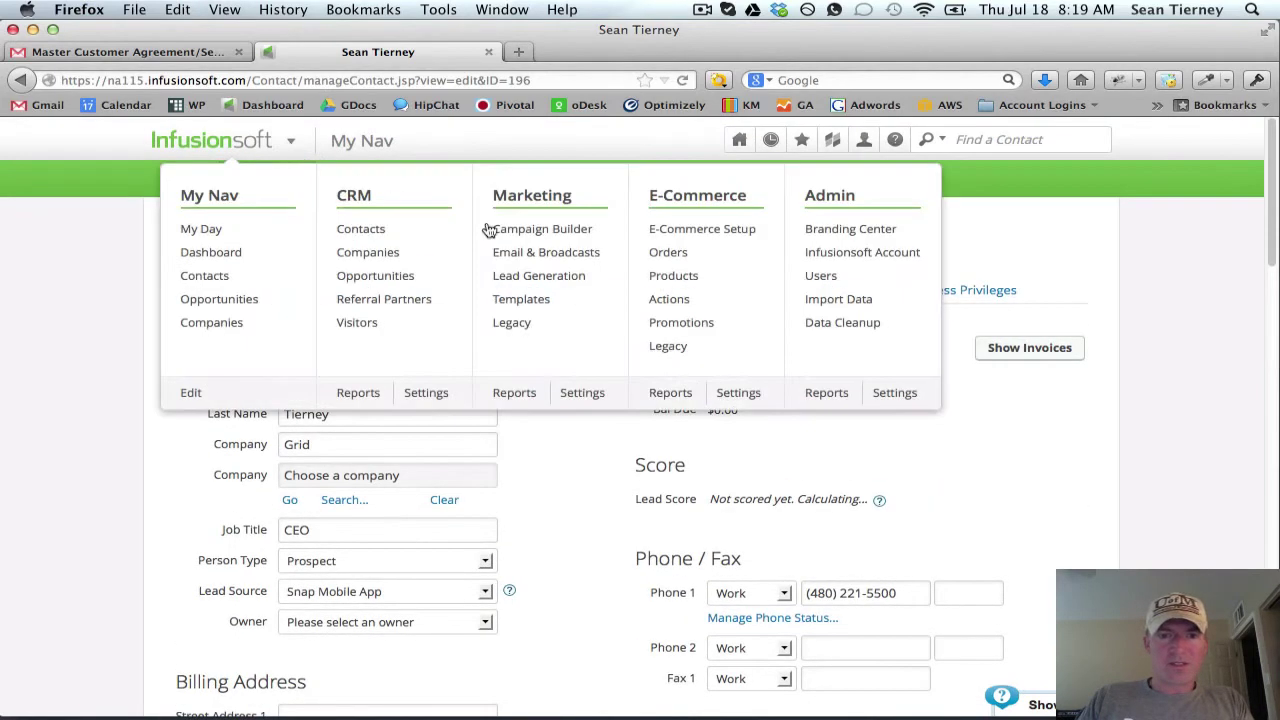
left_click(534, 238)
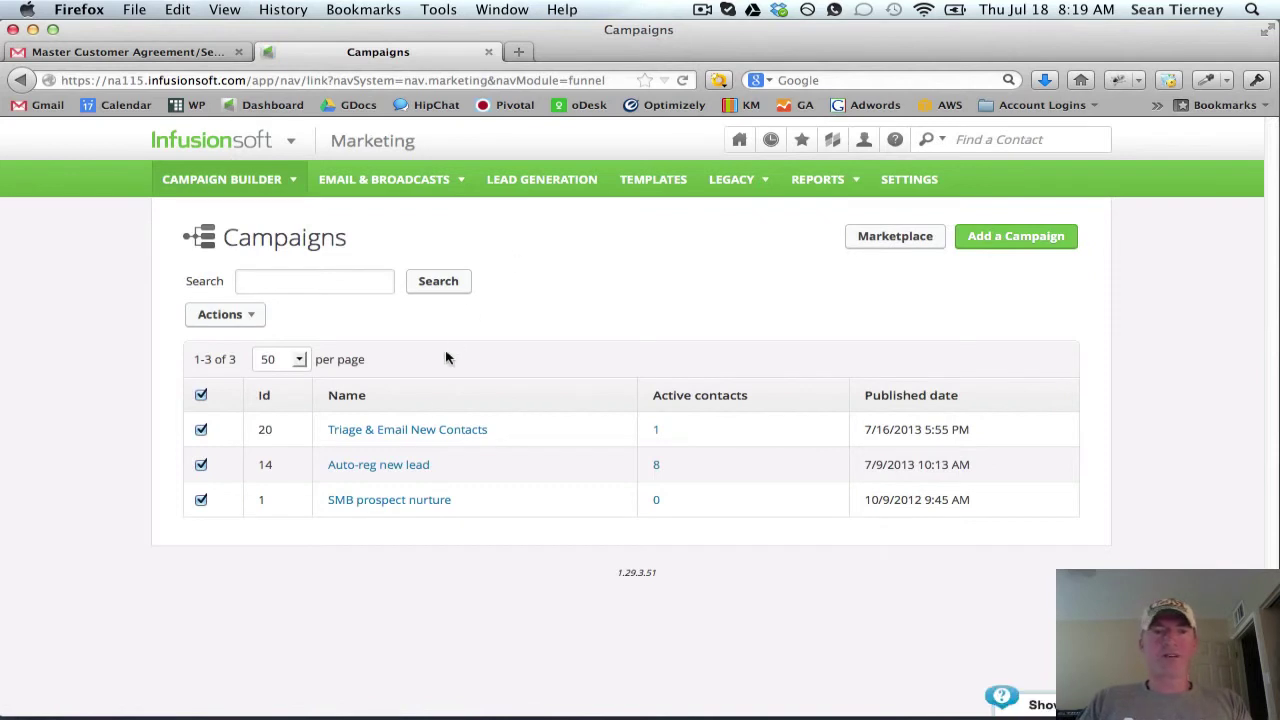
left_click(424, 430)
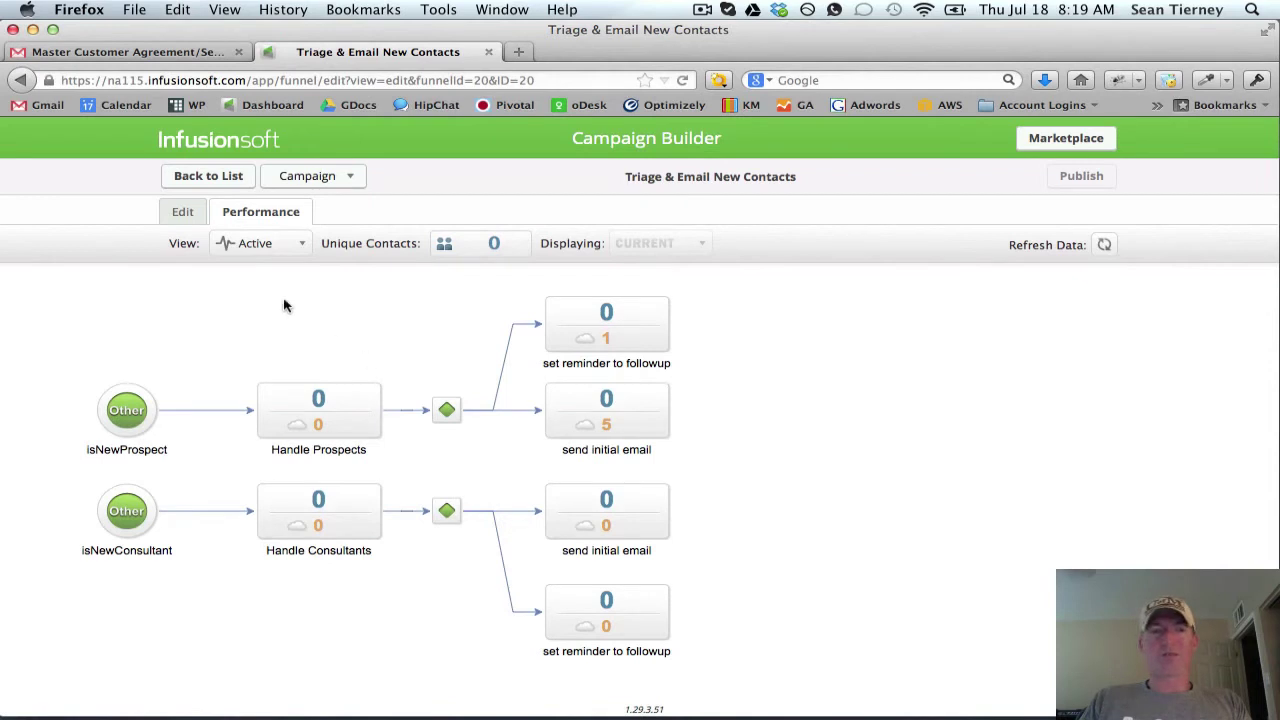
left_click(184, 212)
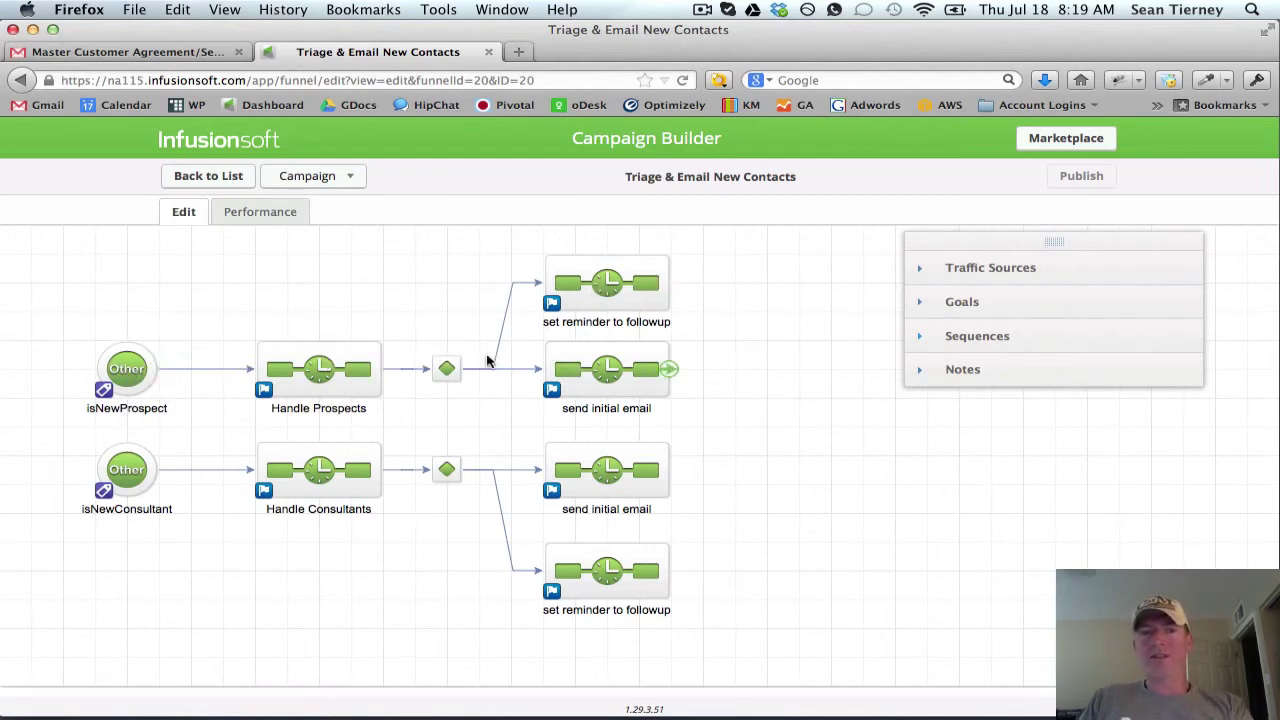
Look inside Handle Prospects, then open the 'great meeting you' email in the send initial email sequence
double_click(320, 370)
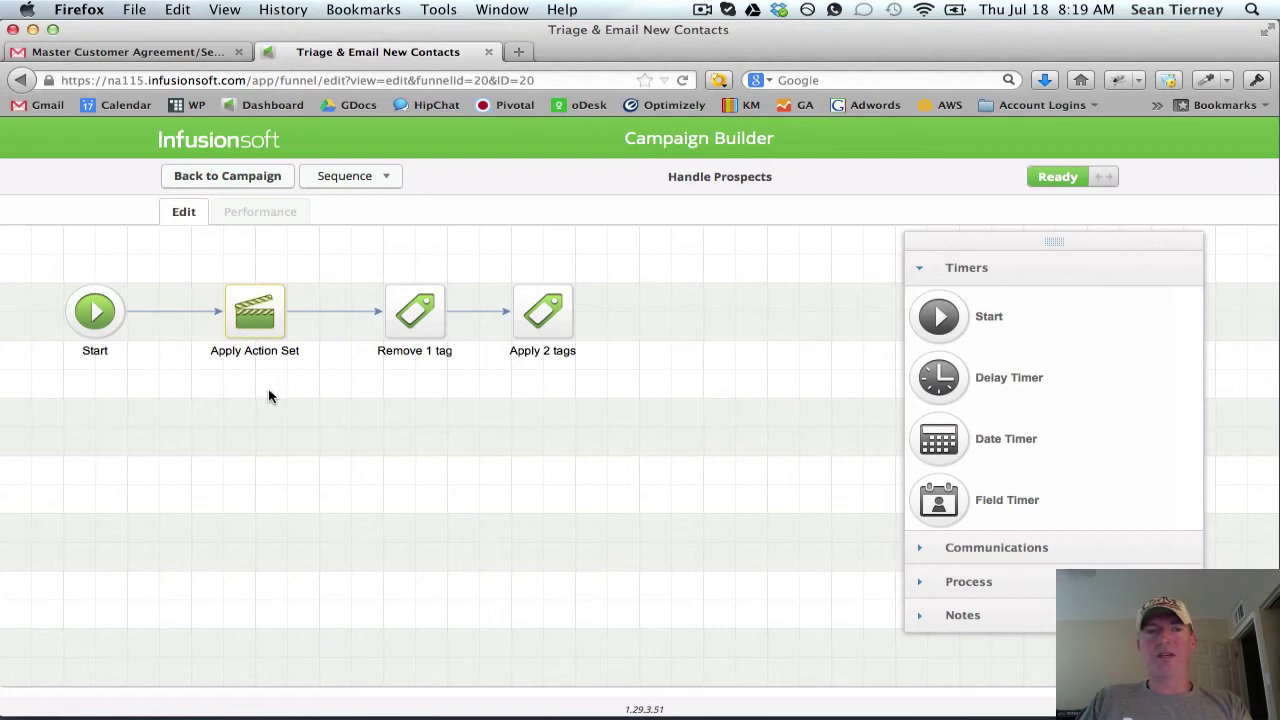
left_click(240, 178)
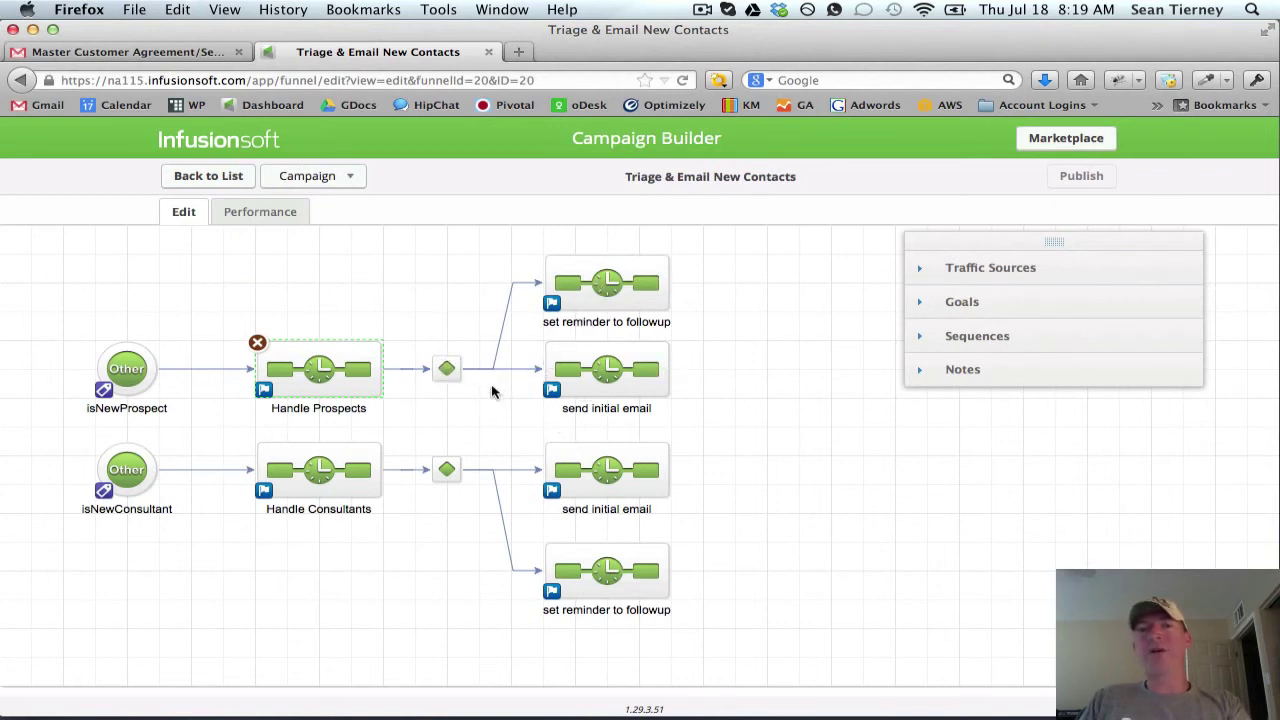
double_click(591, 375)
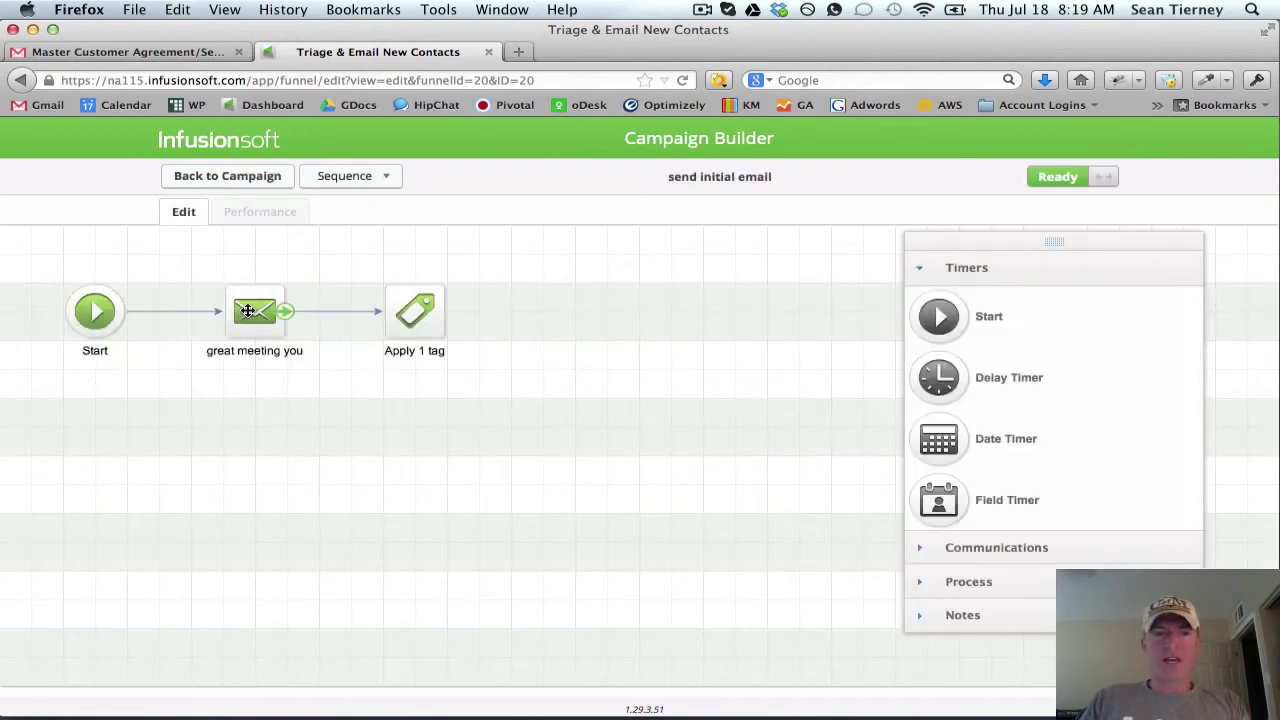
double_click(248, 311)
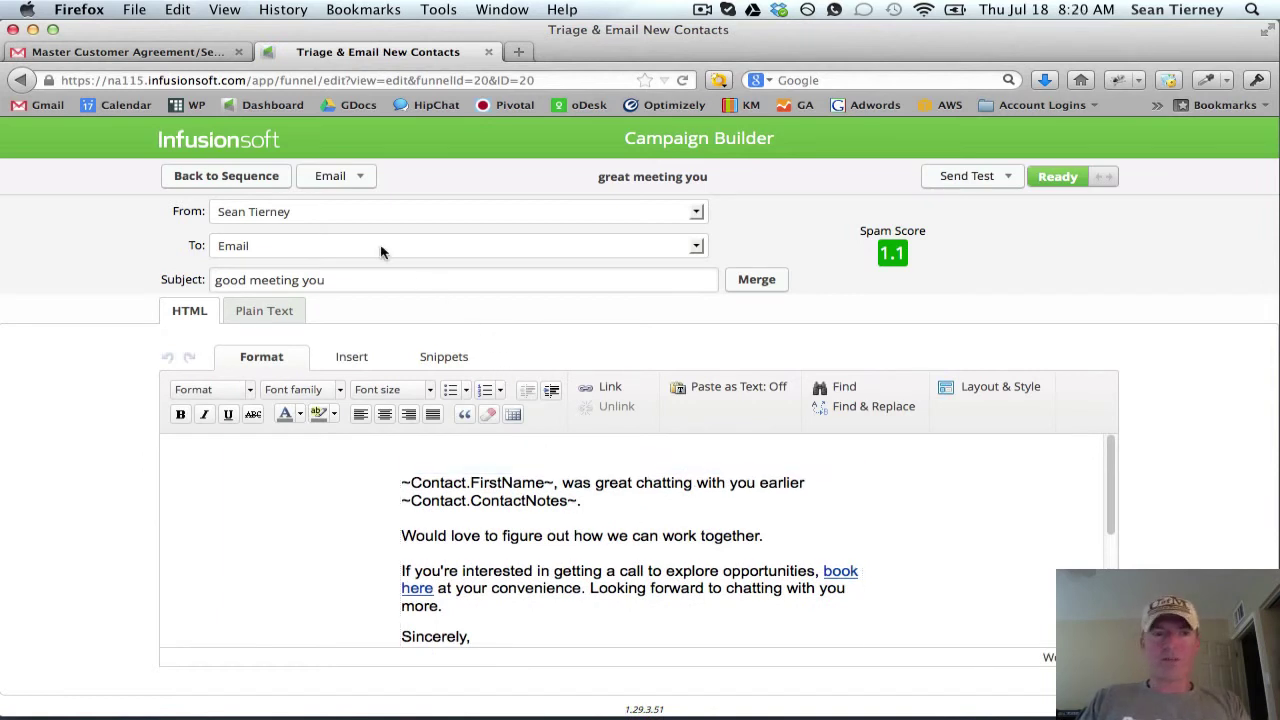
Go back from the email through its sequence to the campaign map
left_click(210, 180)
left_click(216, 178)
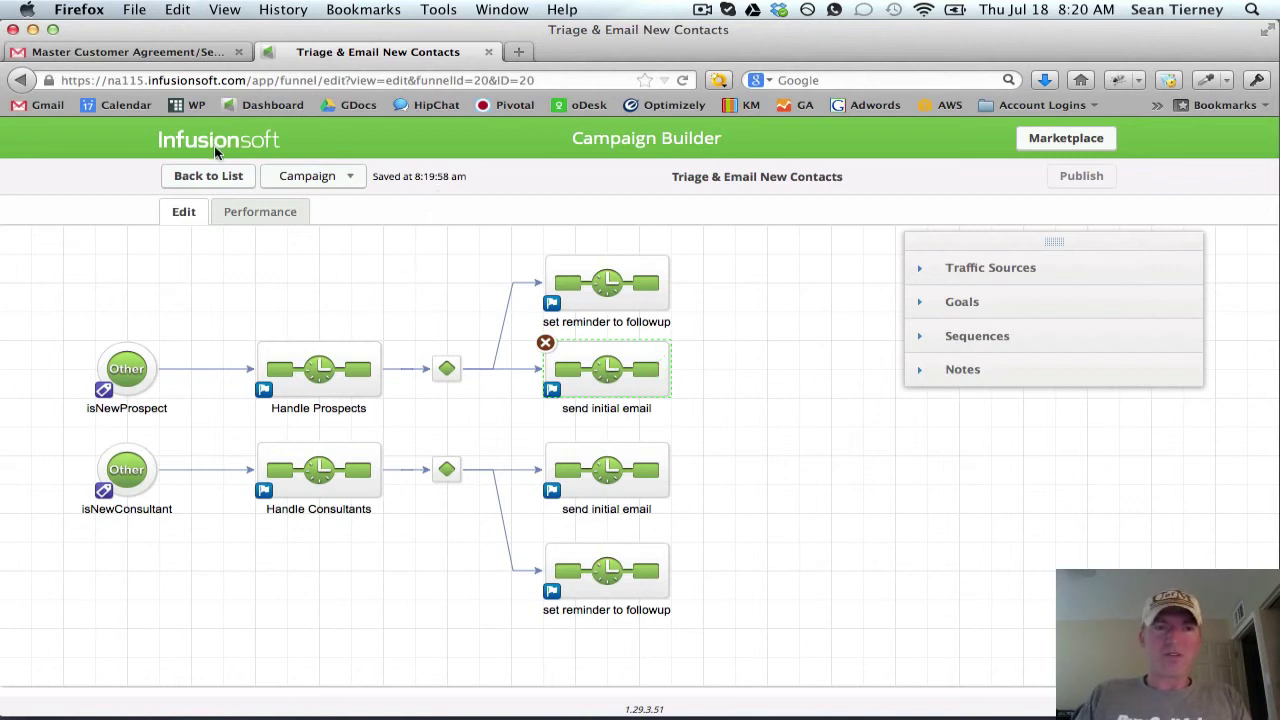
Return to the campaign list and open the new contact from Recently Viewed
left_click(212, 176)
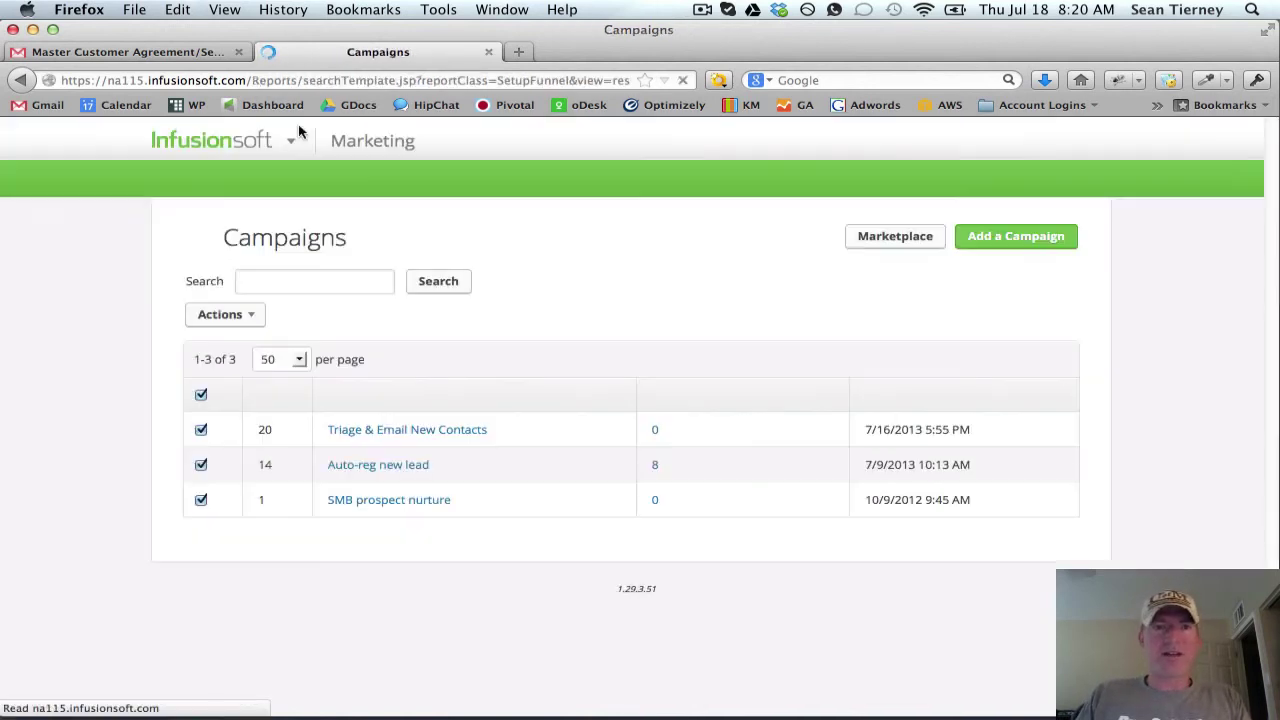
mouse_move(258, 140)
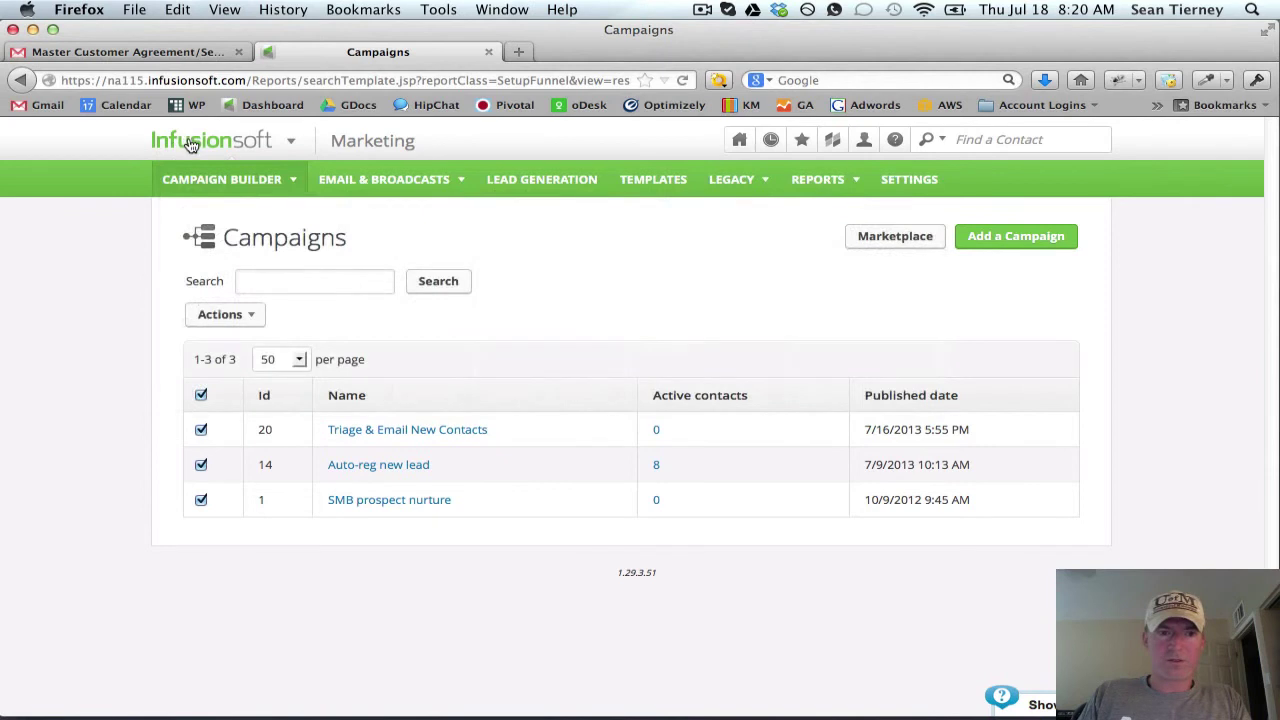
mouse_move(778, 146)
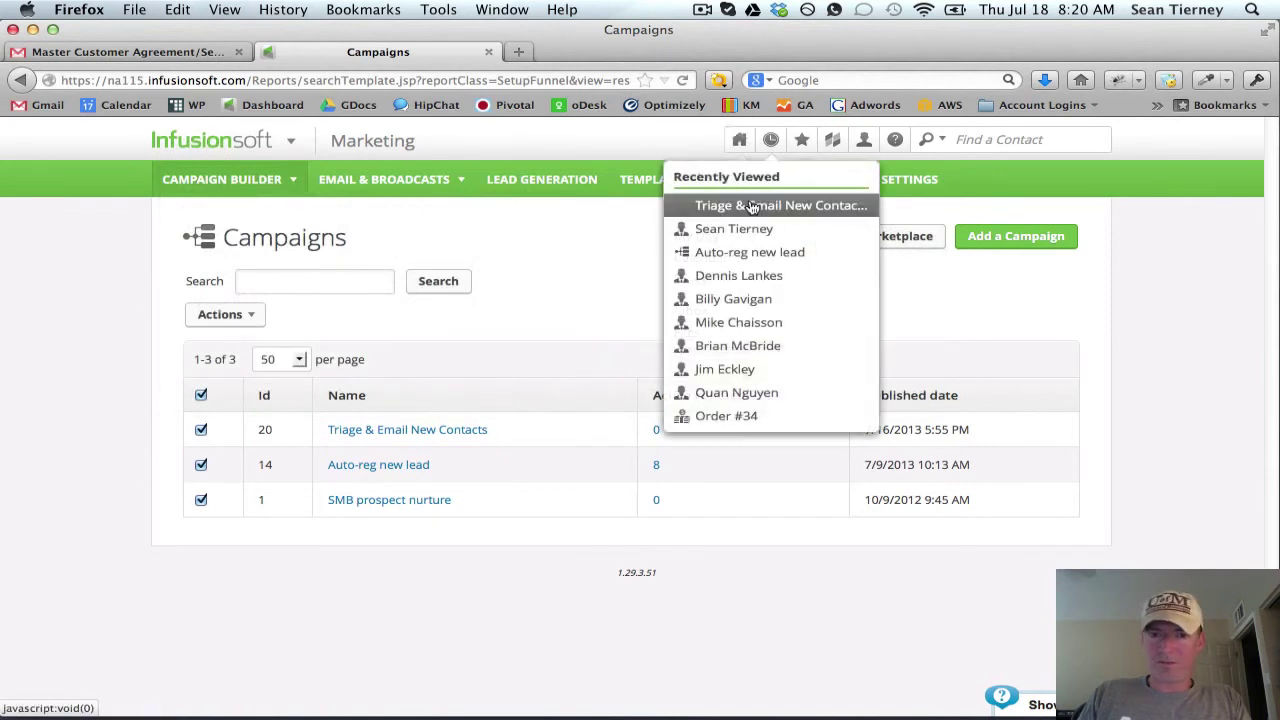
left_click(735, 231)
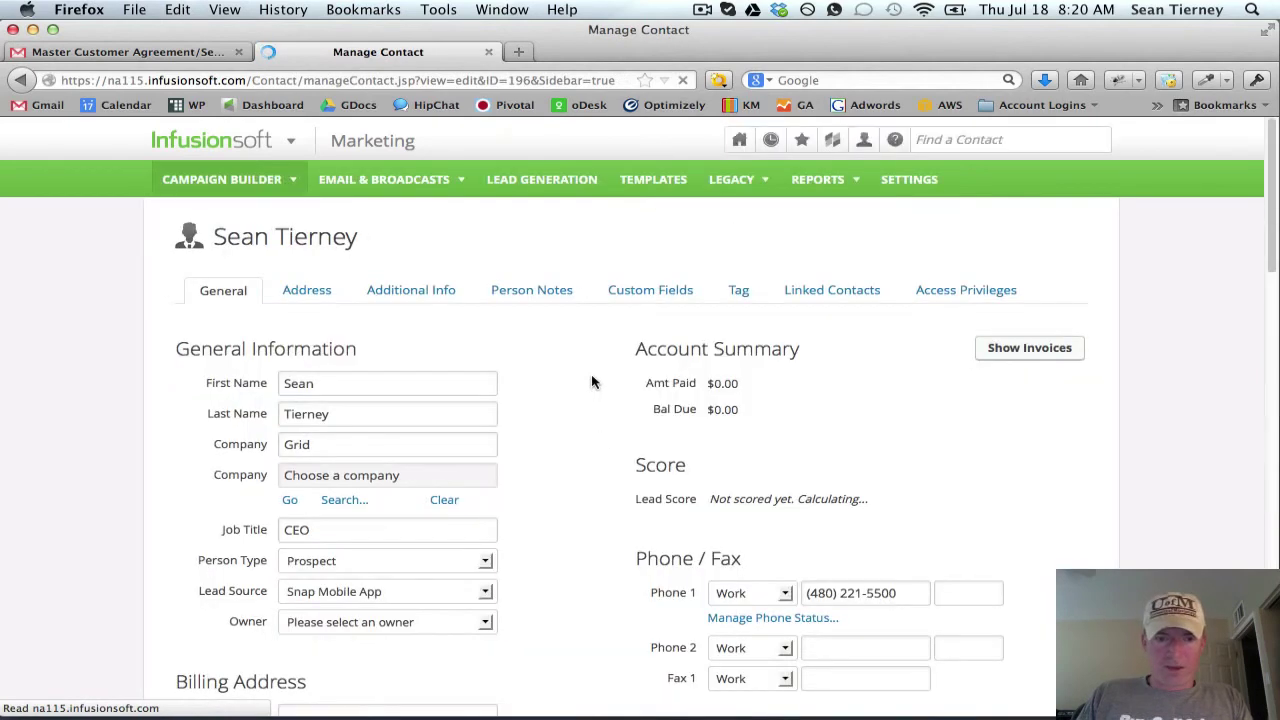
View the first 'good meeting you' email in Recent Email History, then switch to Gmail
scroll(591, 382, "down", 15)
scroll(591, 382, "down", 5)
scroll(591, 380, "up", 3)
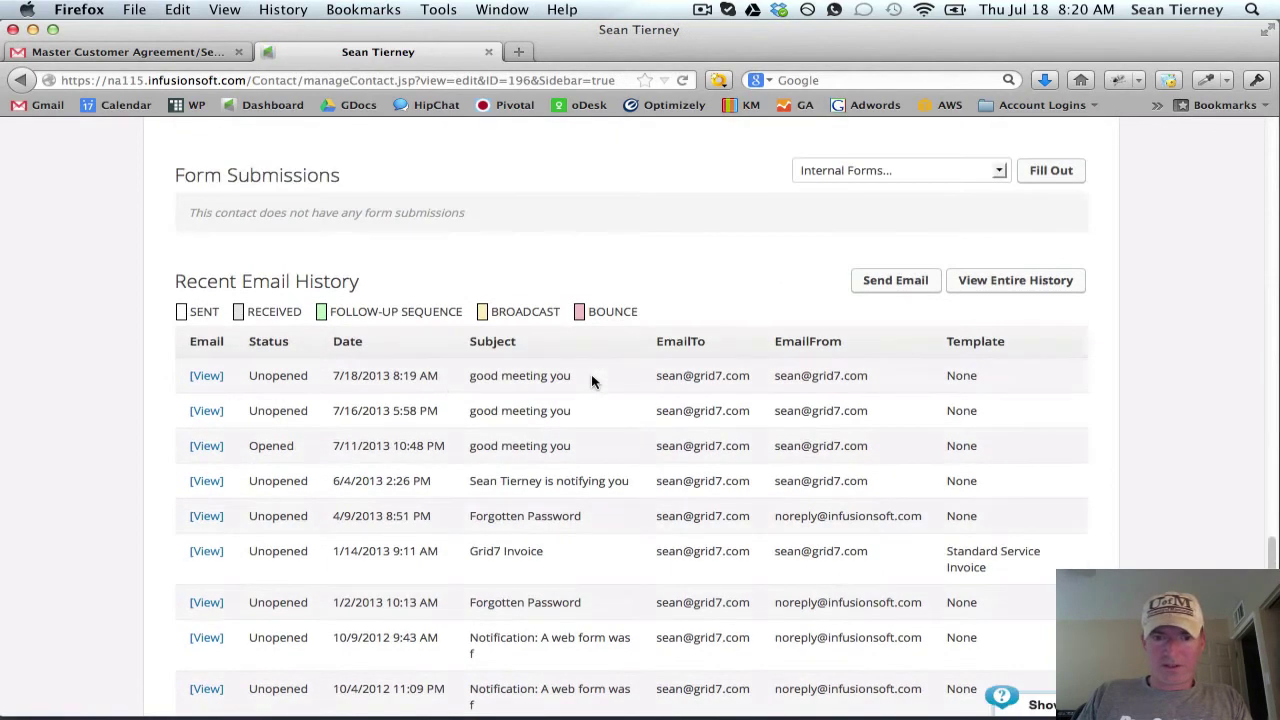
left_click(208, 377)
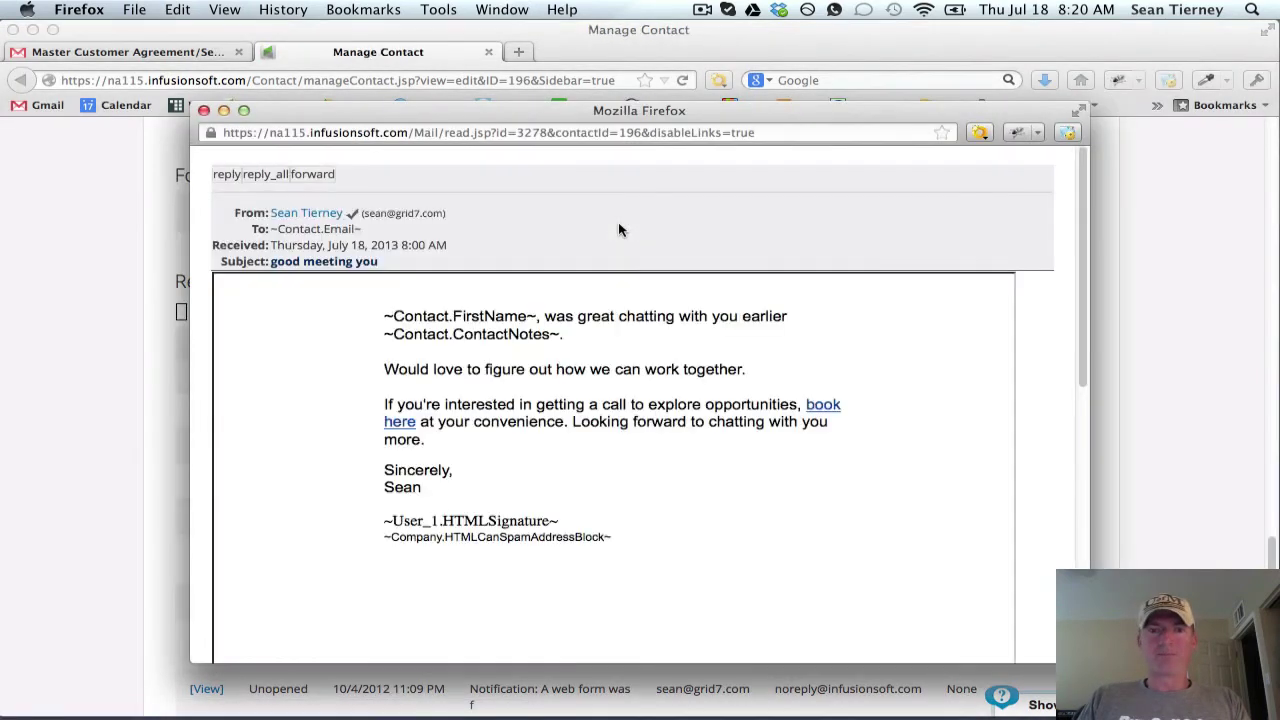
left_click(204, 110)
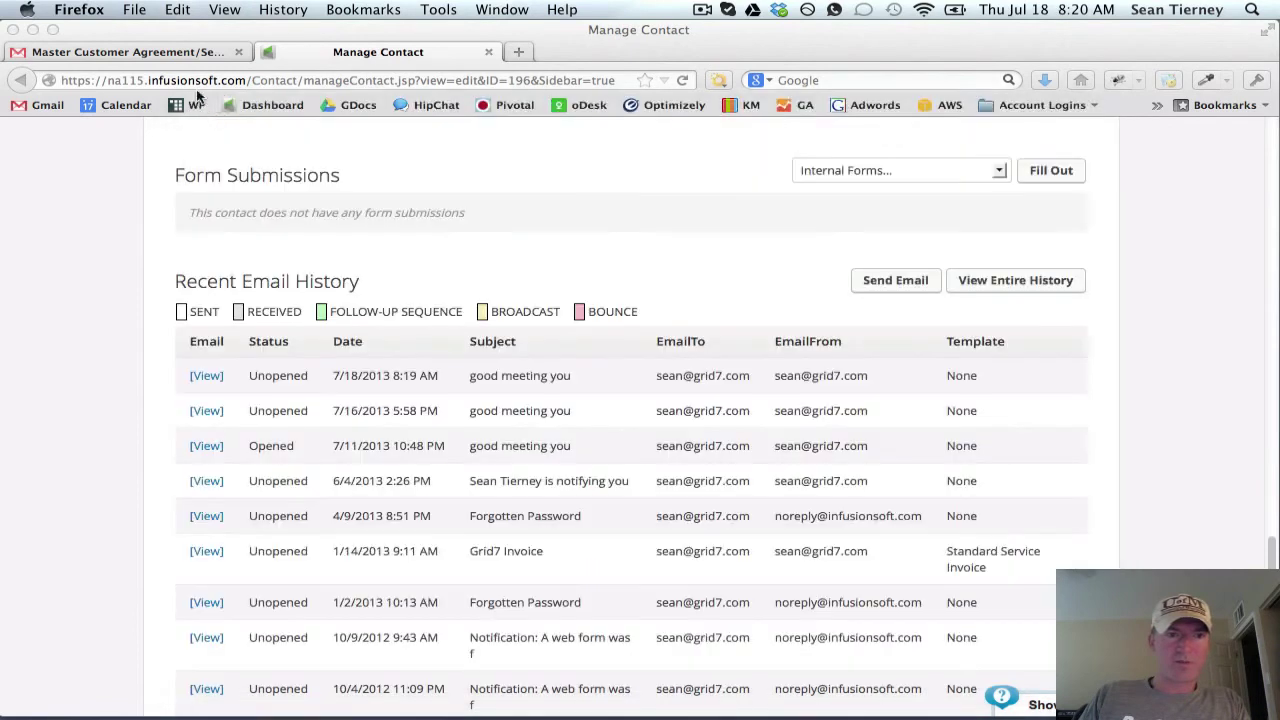
left_click(150, 52)
Open the 'good meeting you' email in the Gmail inbox and follow its 'book here' link to Grid7
left_click(43, 268)
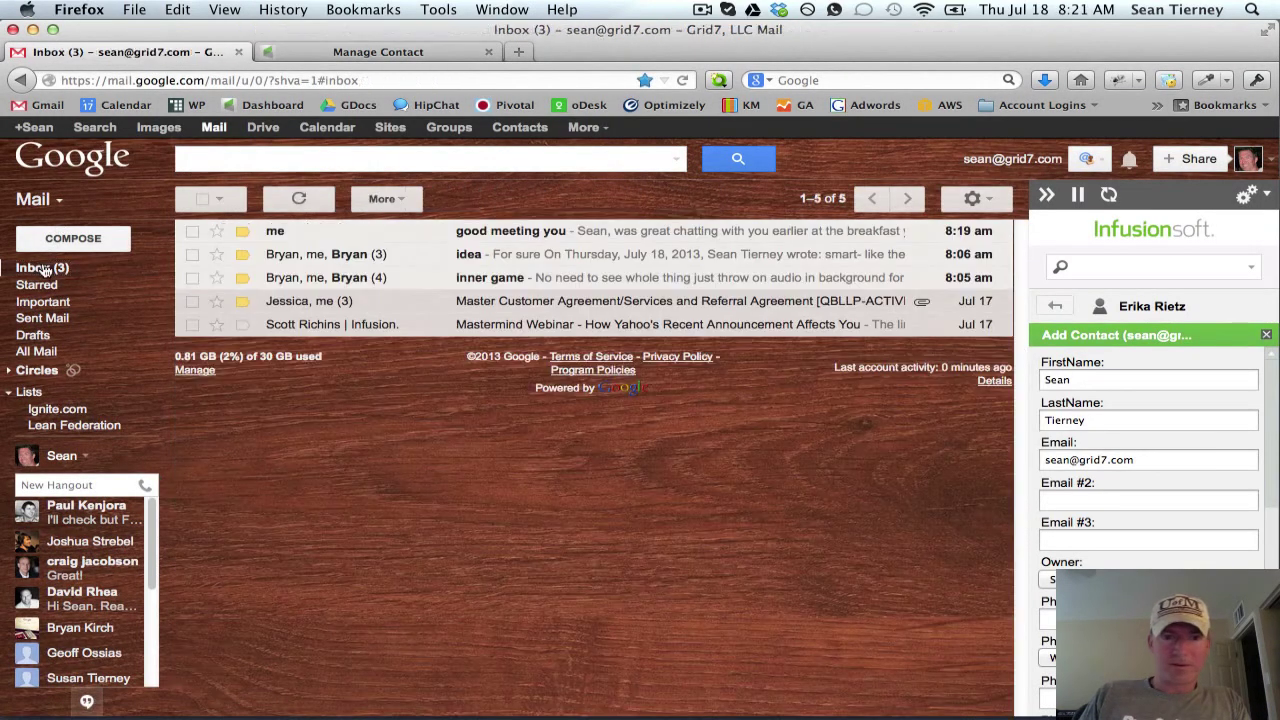
left_click(283, 236)
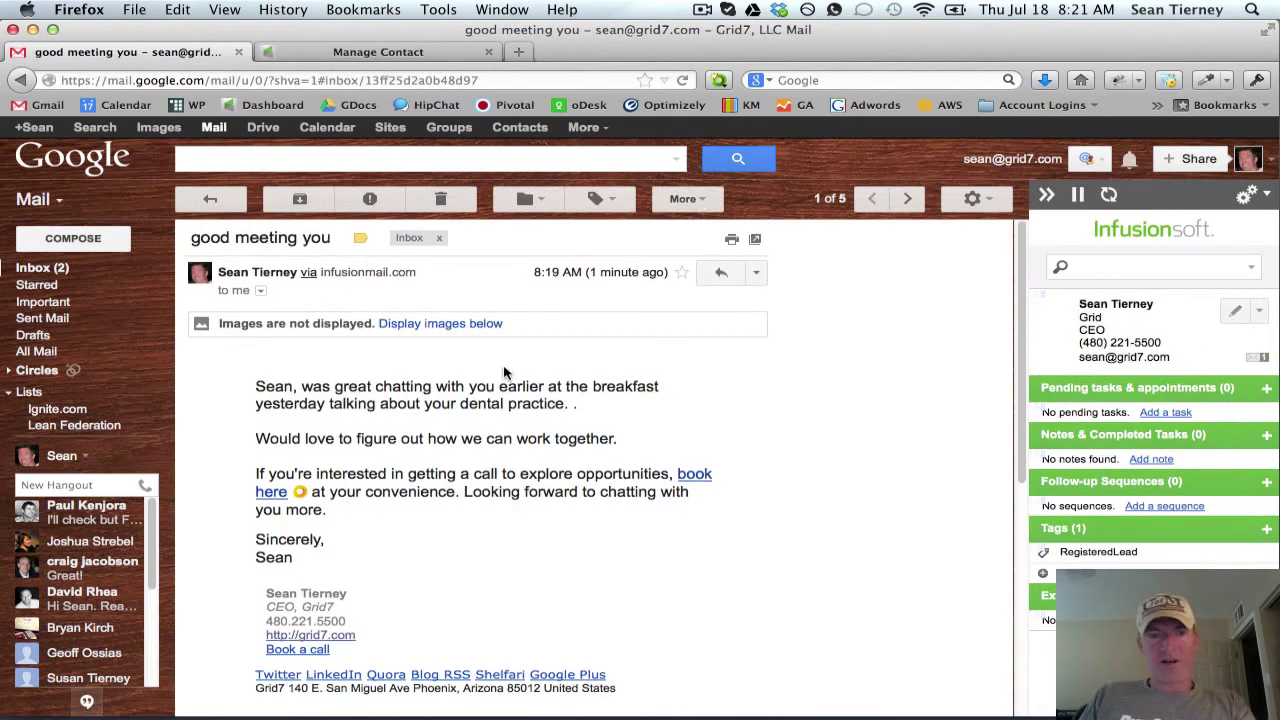
scroll(504, 372, "down", 2)
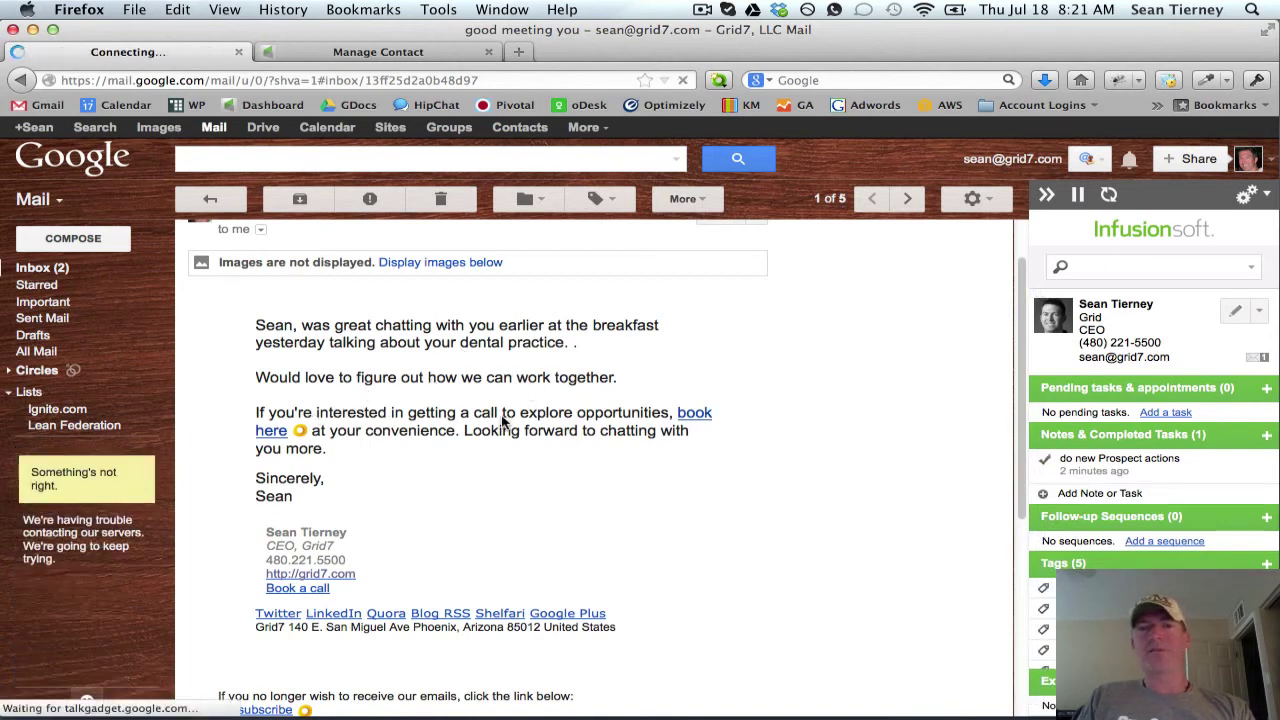
left_click(685, 418)
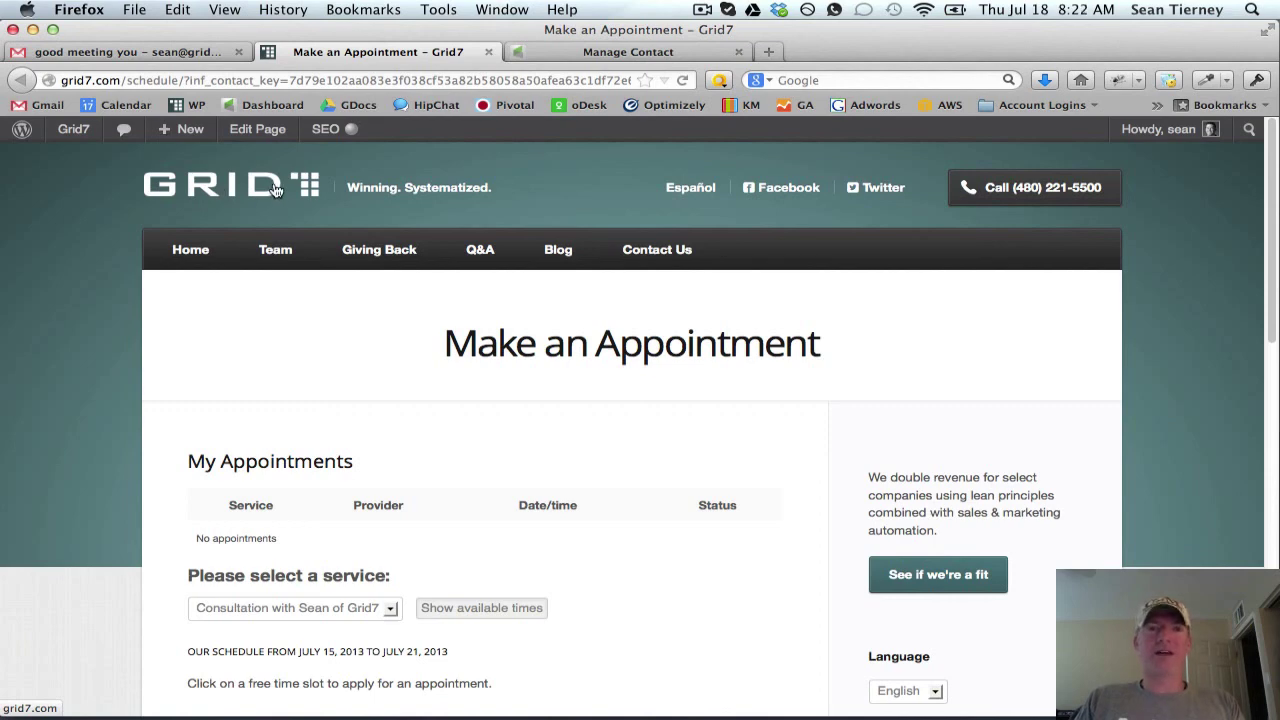
Run a Google search for 'snap infusionsoft iphone' to find the Snap app's iTunes page
left_click(643, 53)
left_click(817, 84)
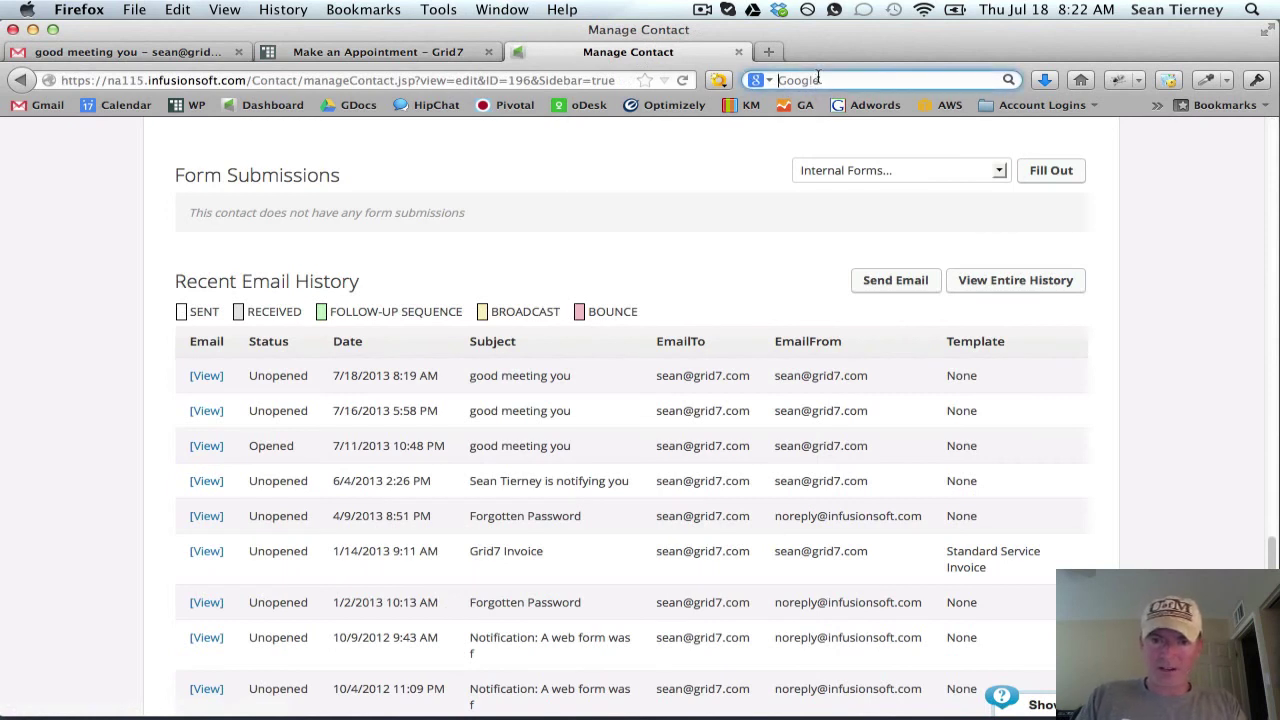
type("snap infusionsoft")
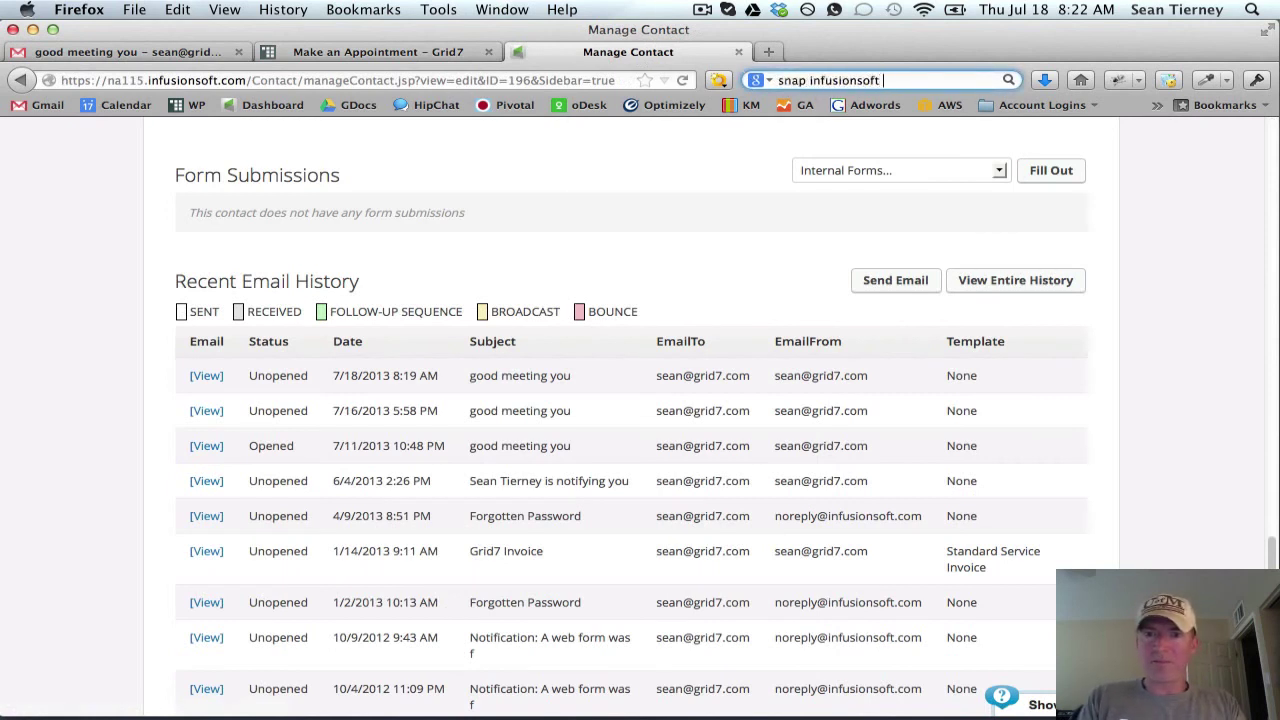
type(" iphone")
key("Return")
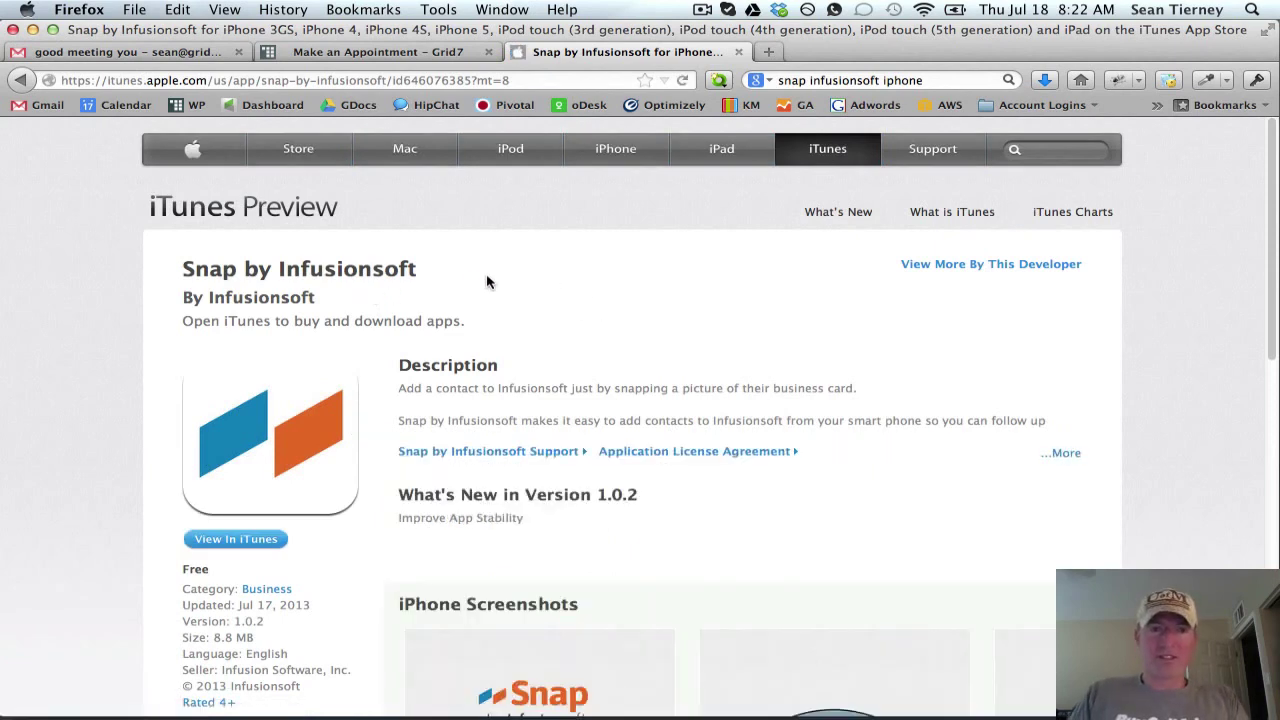
Return to the Make an Appointment – Grid7 tab, keeping iTunes Preview open in another tab
left_click(315, 51)
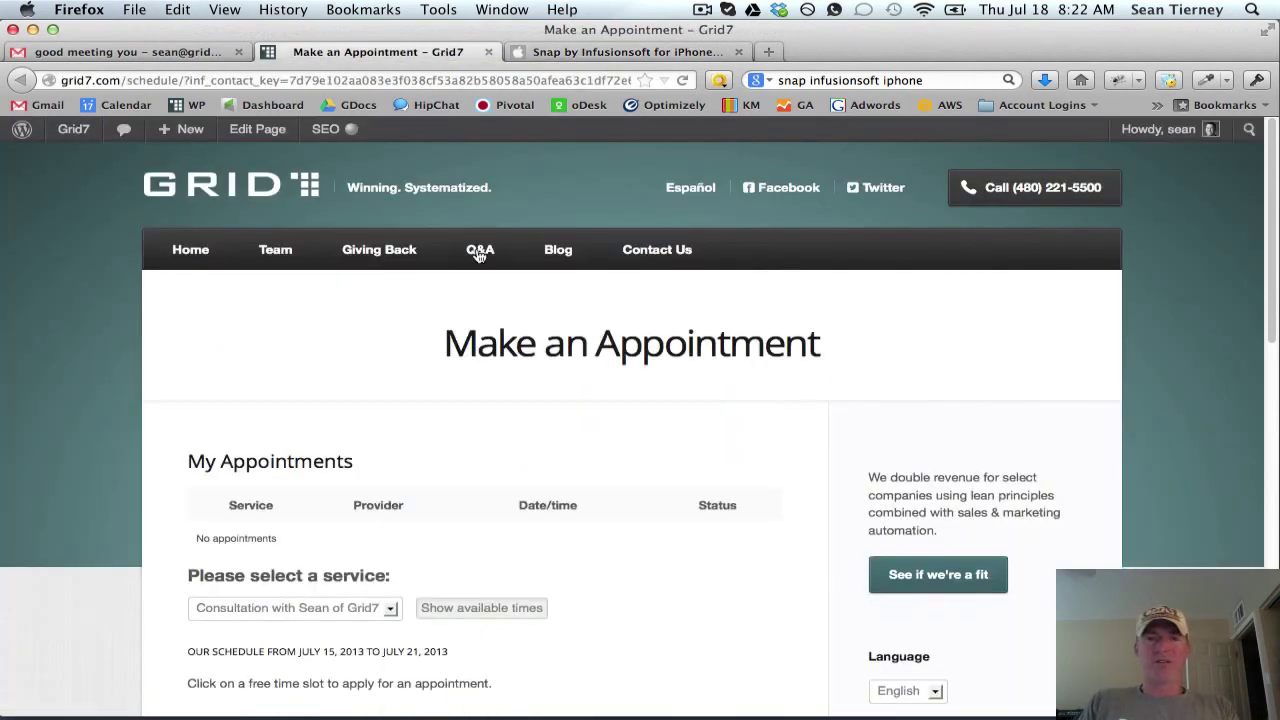
left_click(555, 250)
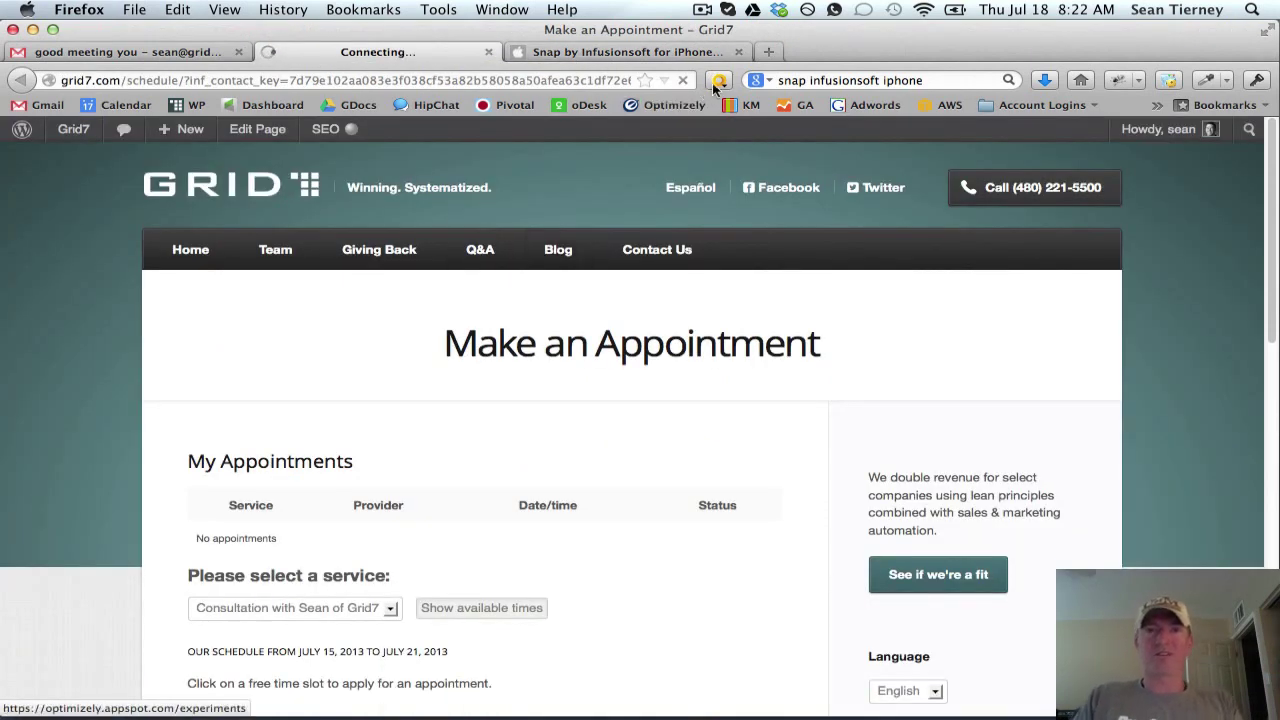